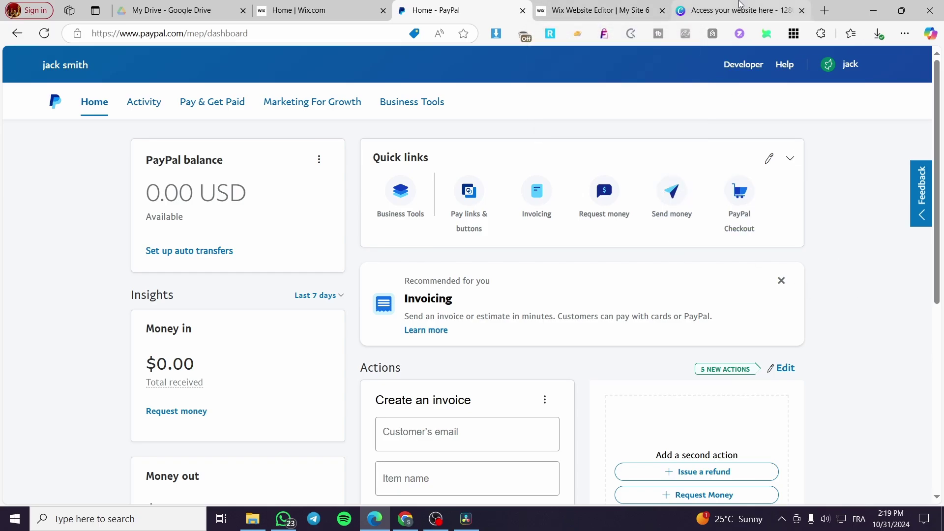
Switch to the Canva design and close the downloads and Text panels to view it full-width.
left_click(739, 9)
left_click(666, 128)
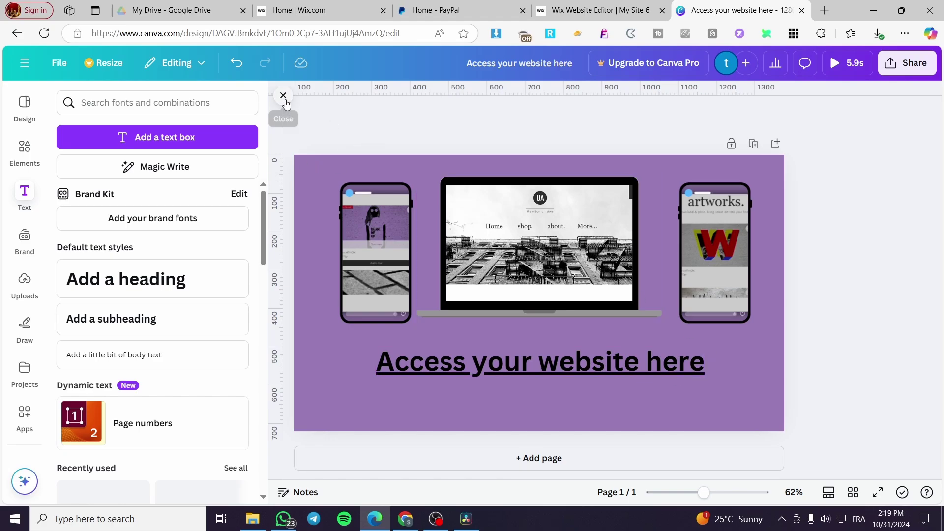
left_click(283, 97)
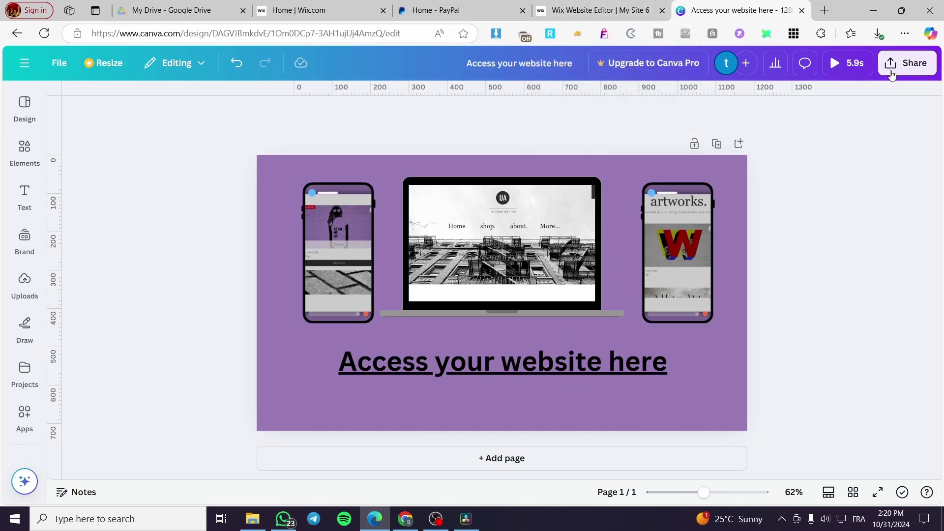
Check the downloaded design PNG from the browser's downloads, then return to the Wix site preview.
left_click(904, 33)
left_click(786, 199)
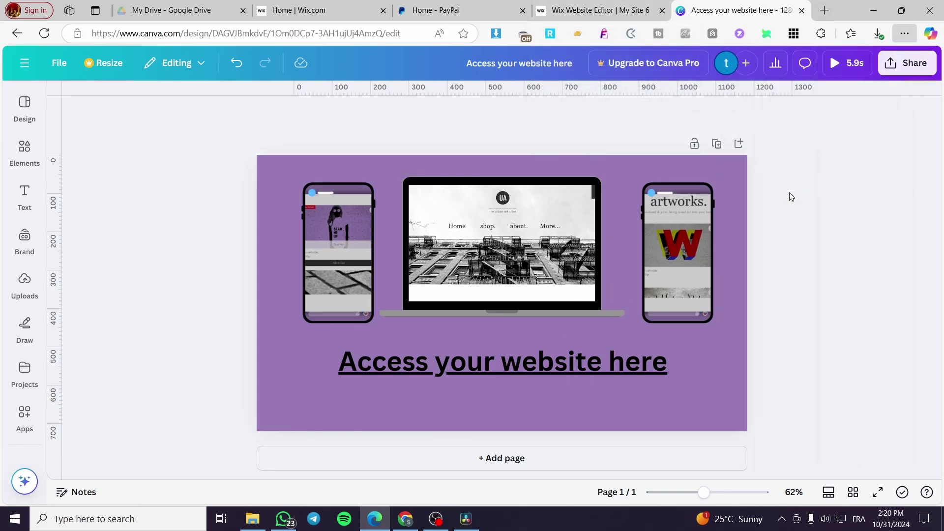
left_click(736, 109)
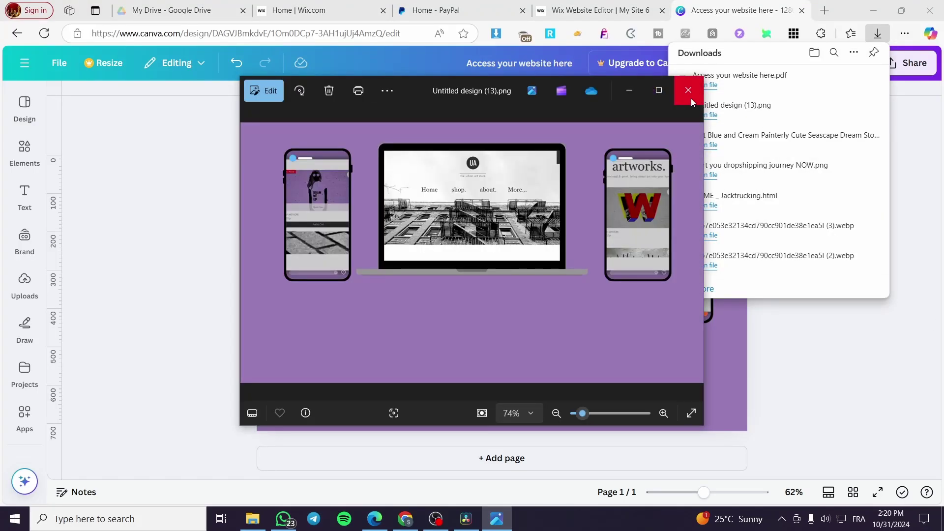
left_click(687, 92)
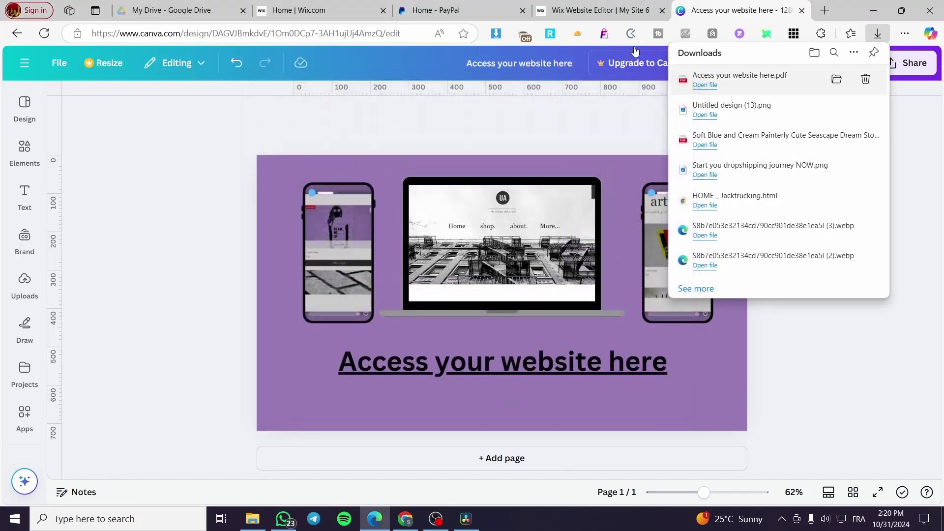
left_click(619, 11)
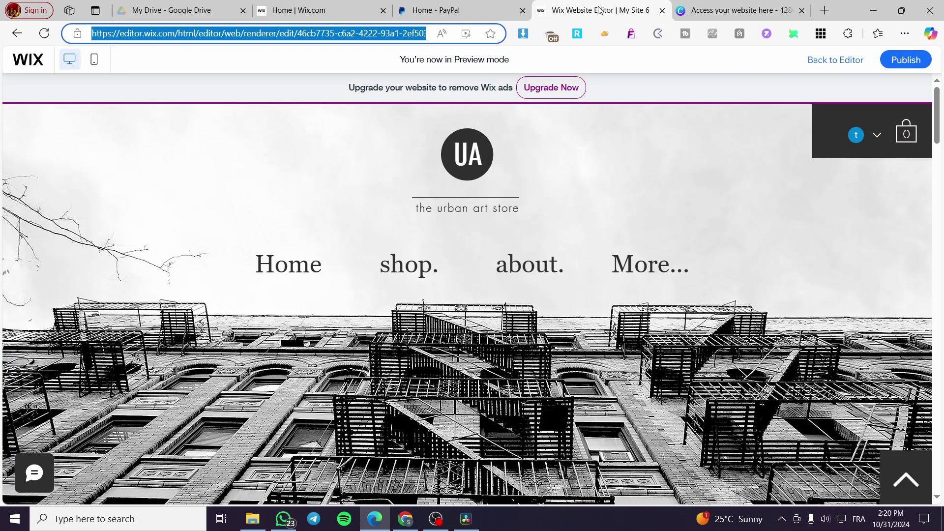
Go to the Wix dashboard and open the store's Products list of 9 items.
left_click(574, 59)
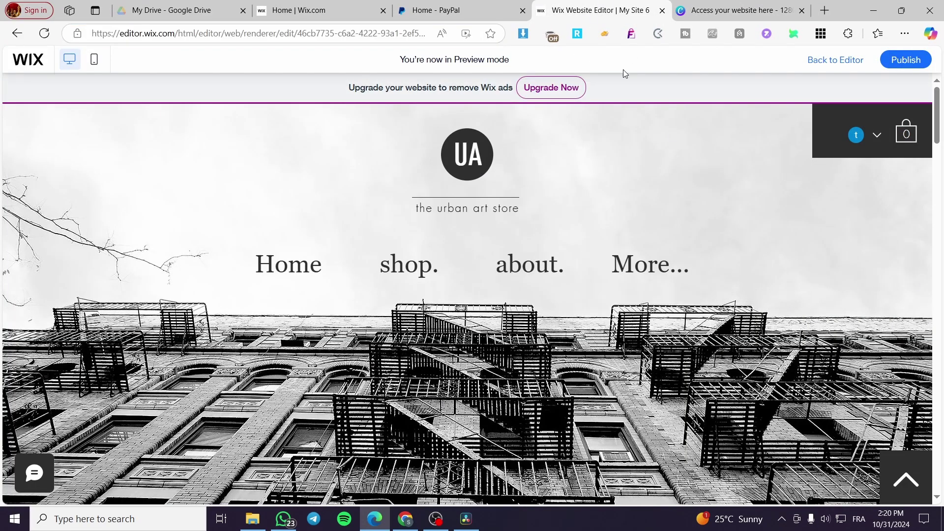
scroll(588, 219, "down", 2)
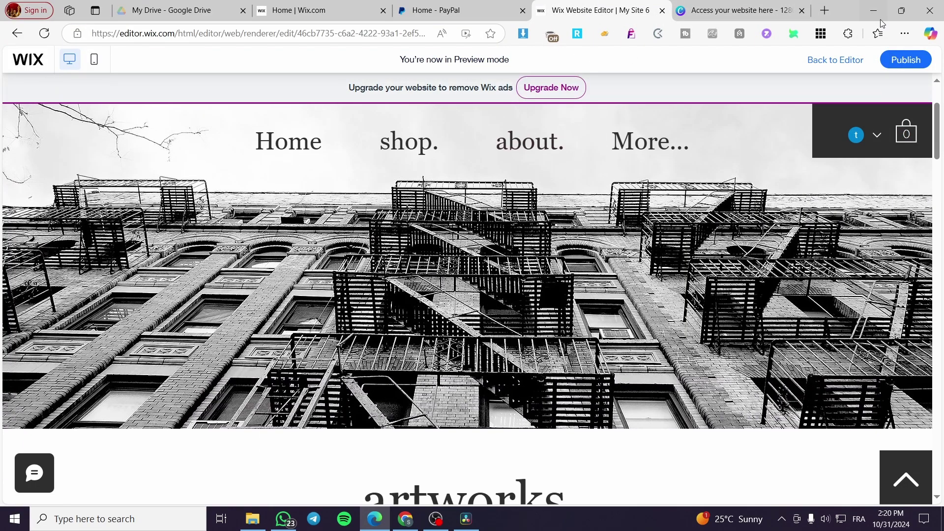
left_click(295, 10)
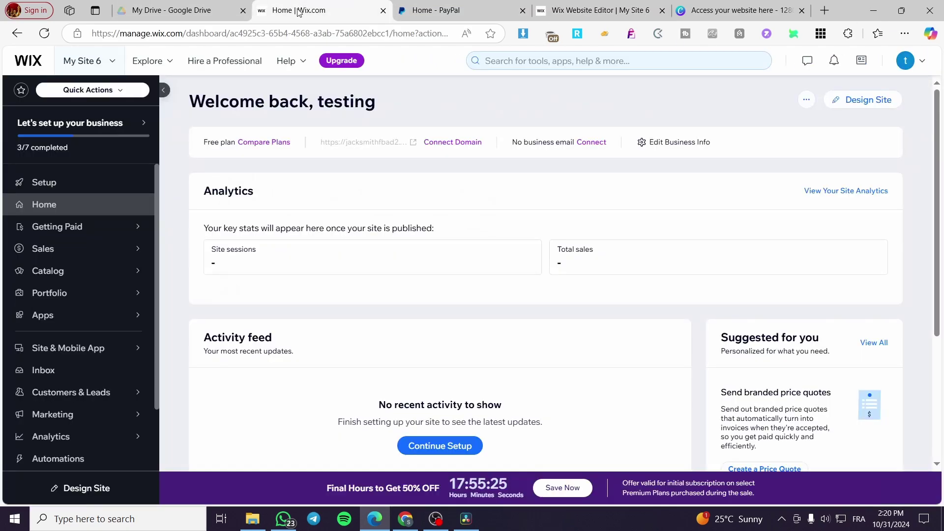
left_click(76, 272)
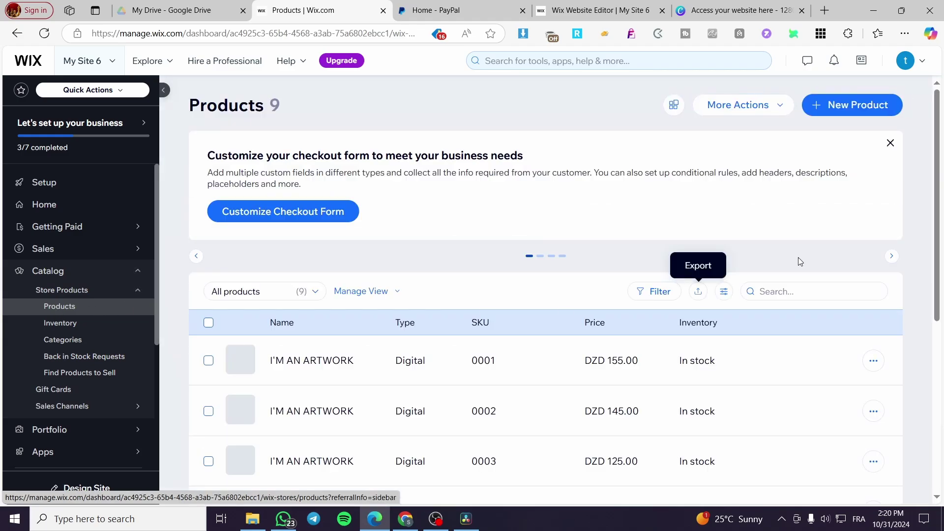
Create a new Digital file product and start uploading its downloadable file.
left_click(826, 111)
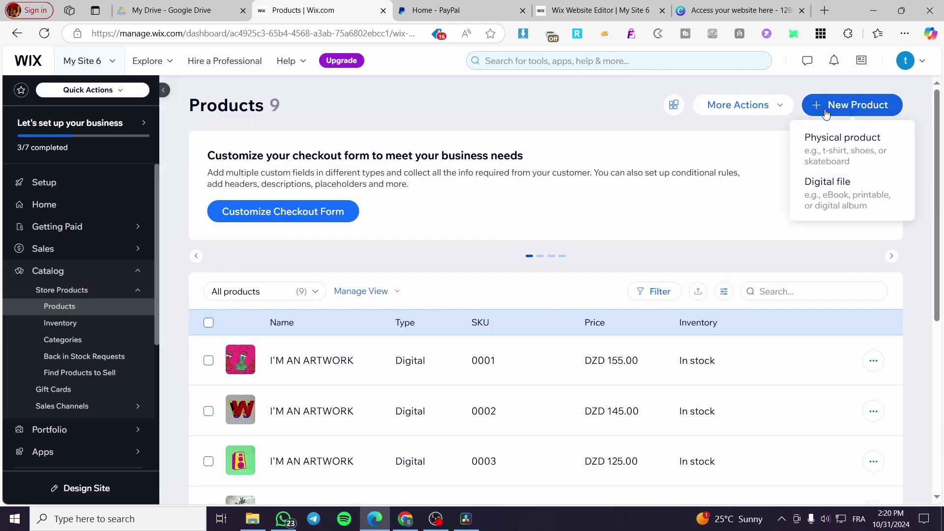
left_click(834, 196)
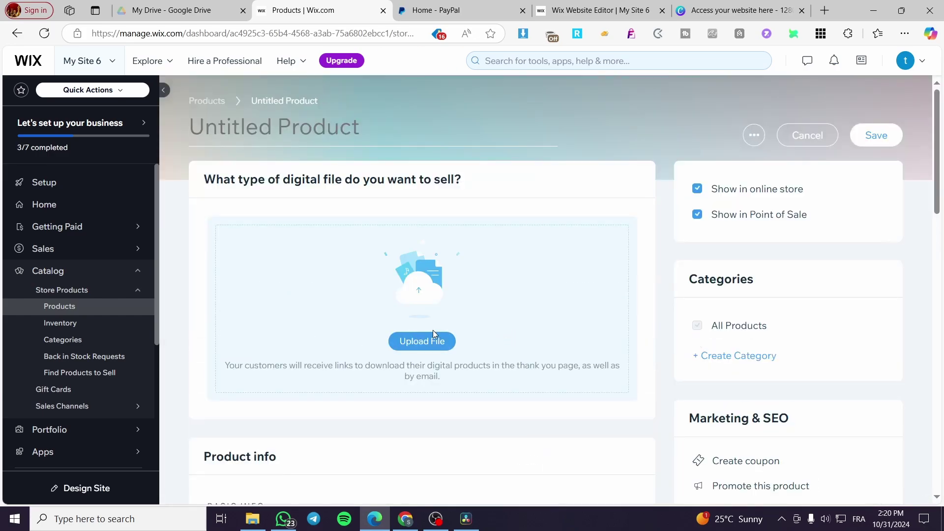
left_click(439, 341)
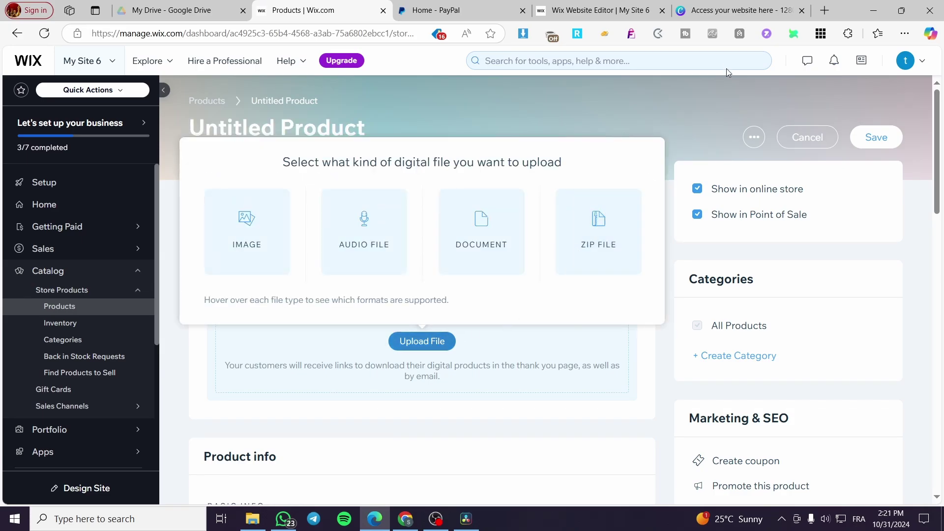
Try dragging the downloaded PDF into the upload area, closing the PDF tab that opened instead.
left_click(905, 33)
left_click(833, 200)
left_click_drag(737, 77, 390, 329)
key("ctrl+w")
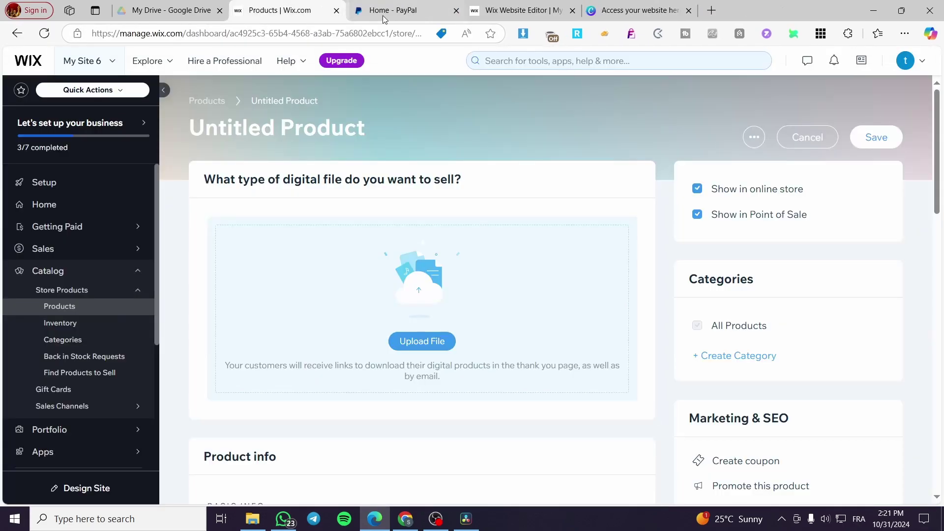
left_click(422, 340)
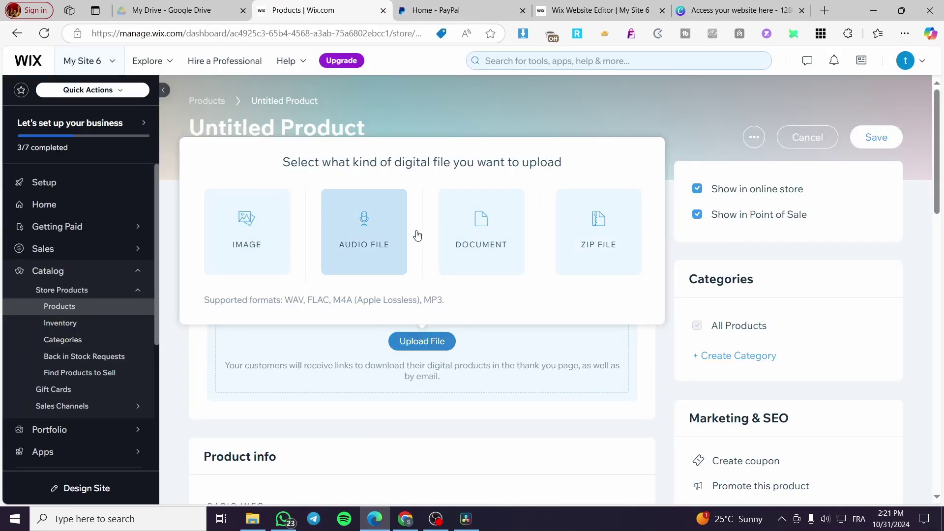
left_click(482, 236)
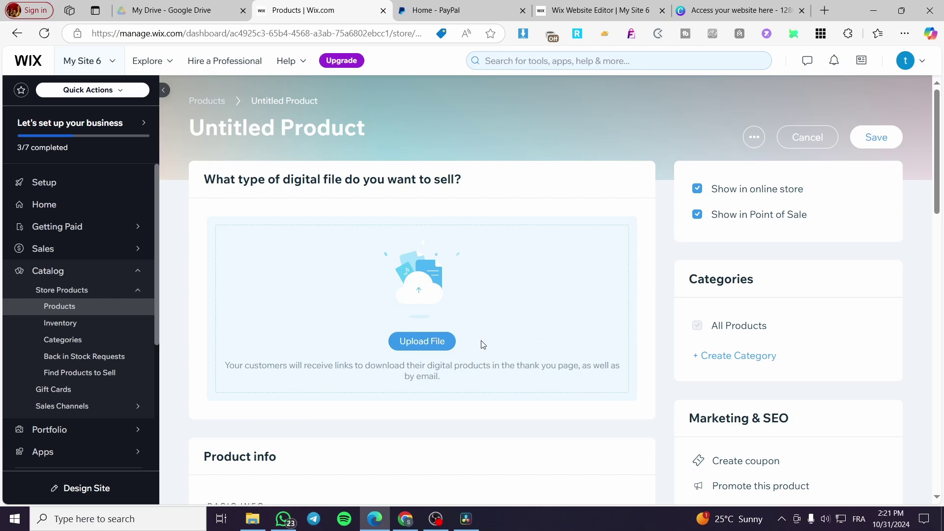
Upload 'Access your website here.pdf' from the browser downloads into Wix's digital files.
left_click(437, 344)
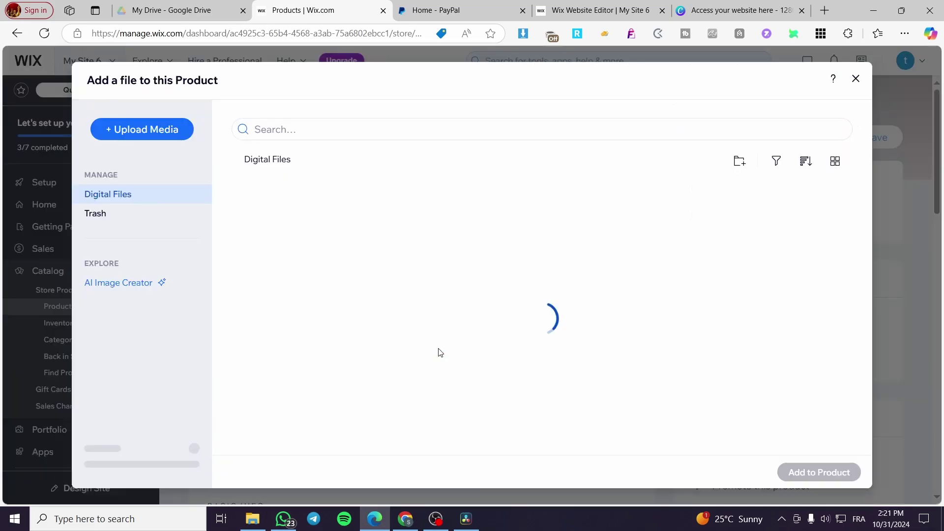
left_click(142, 130)
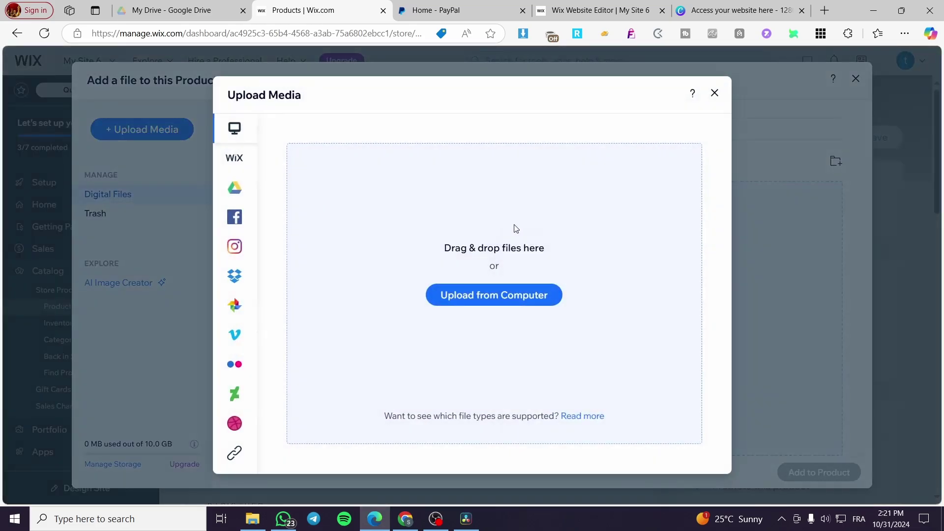
left_click(714, 92)
left_click(903, 42)
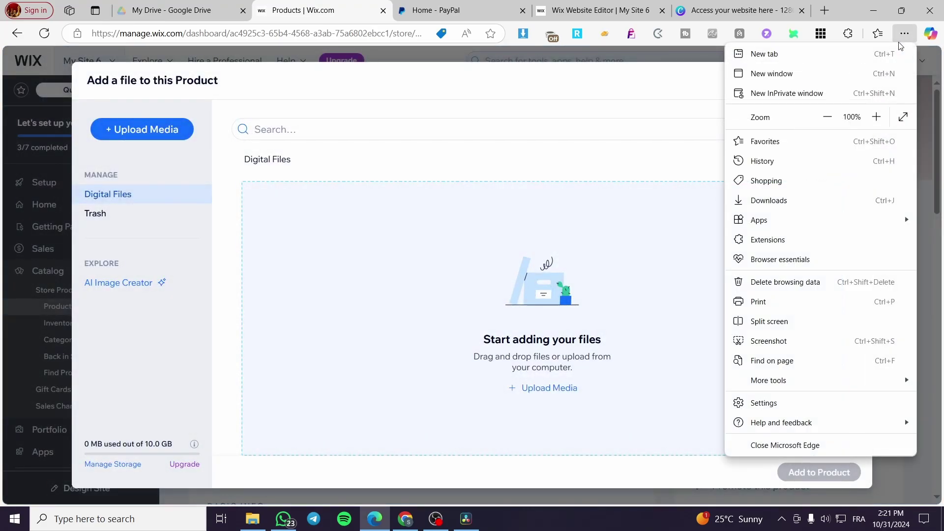
left_click(836, 201)
left_click_drag(523, 294, 524, 295)
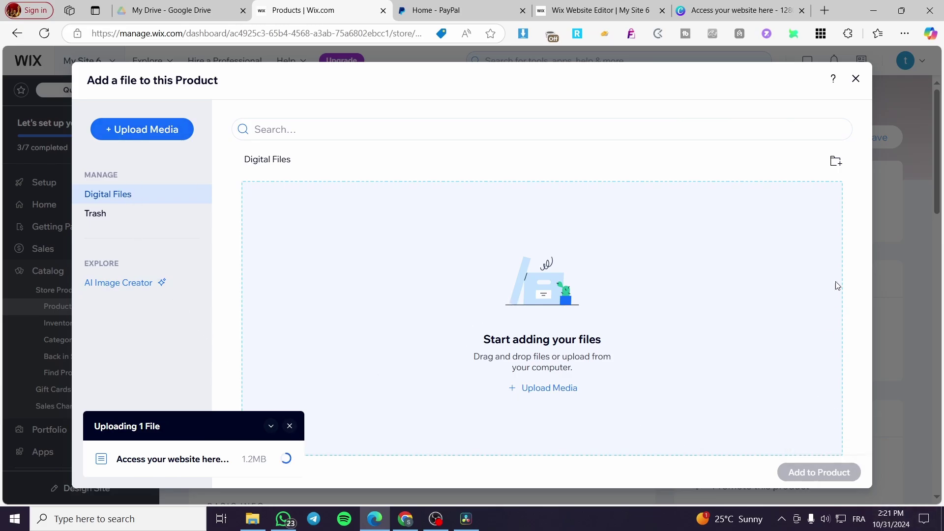
Move between the Canva, Wix preview and products tabs while the PDF upload finishes.
left_click(767, 10)
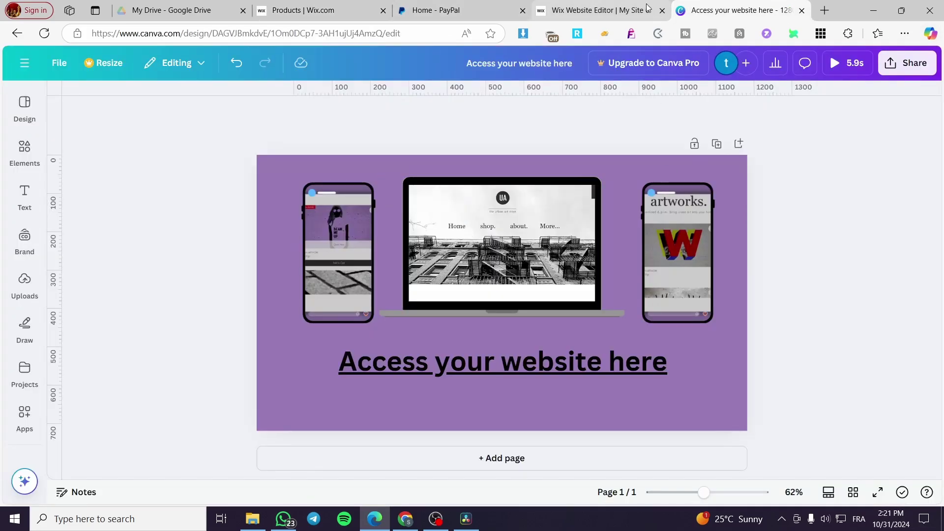
left_click(343, 9)
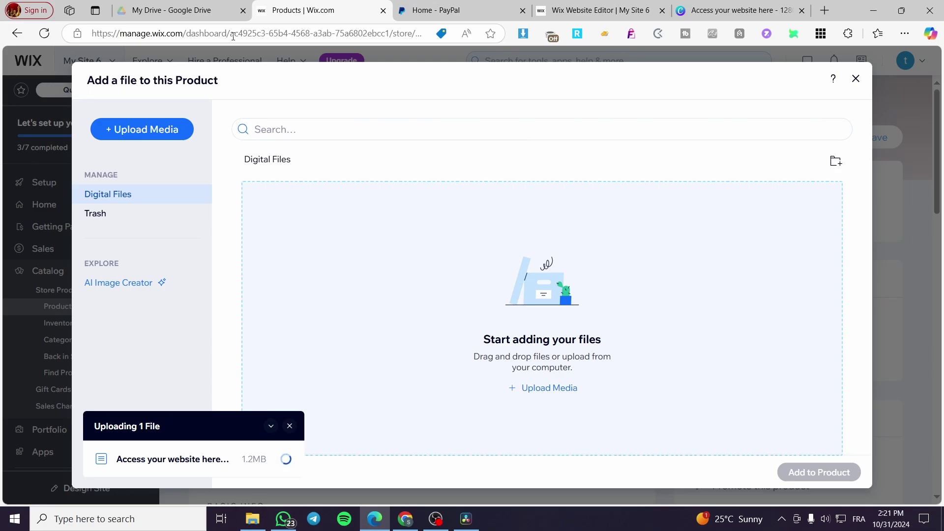
left_click(599, 10)
scroll(494, 328, "down", 3)
scroll(494, 328, "up", 2)
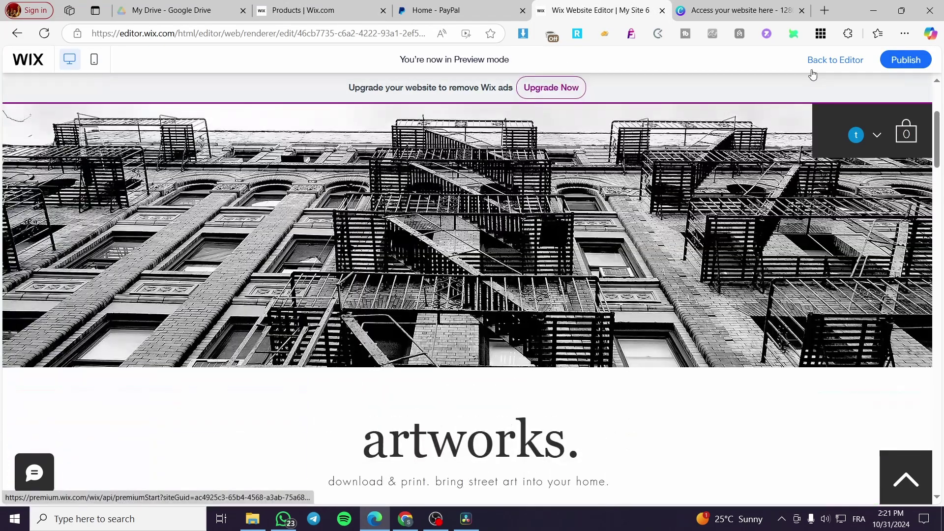
left_click(344, 11)
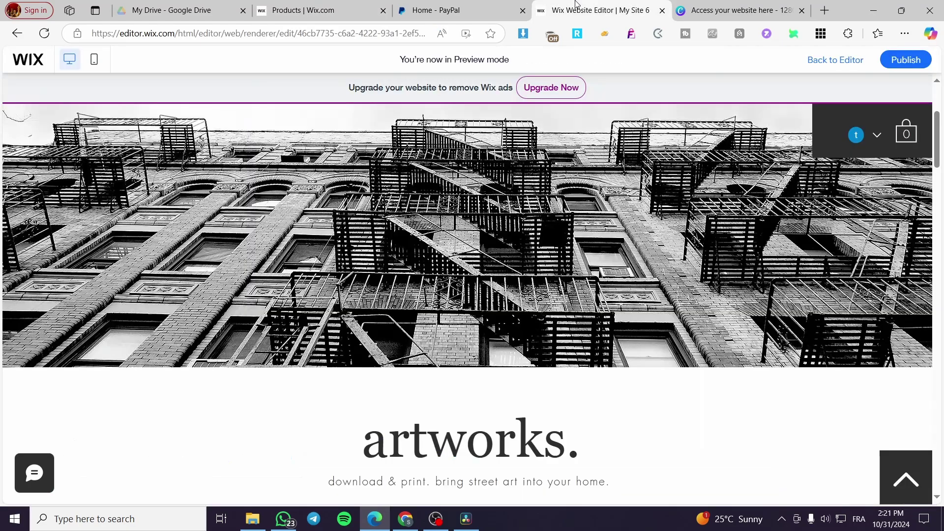
left_click(594, 10)
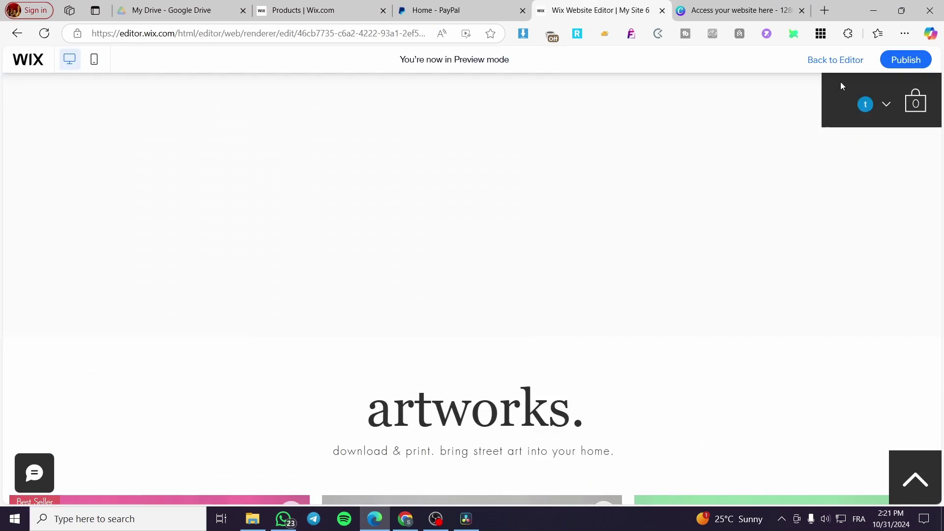
left_click(835, 60)
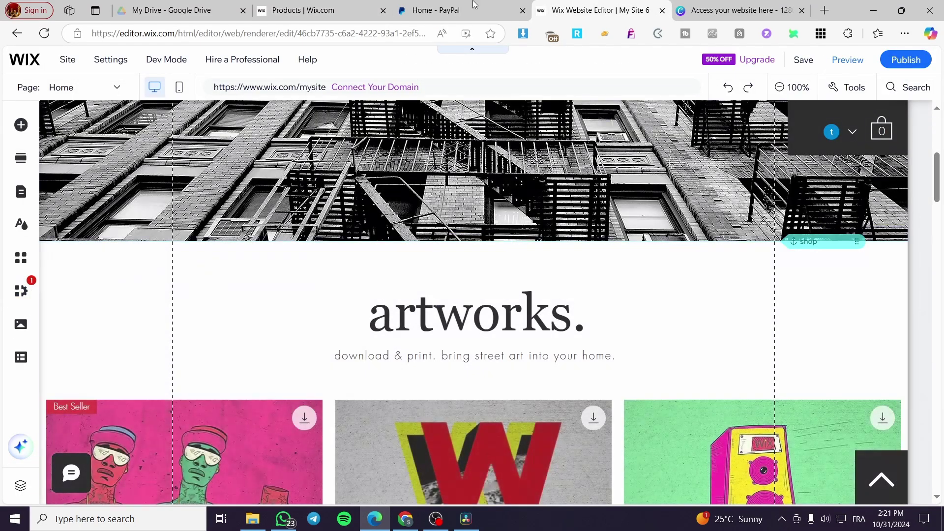
Select the uploaded 'Access your website here.pdf' and add it to the product.
left_click(344, 10)
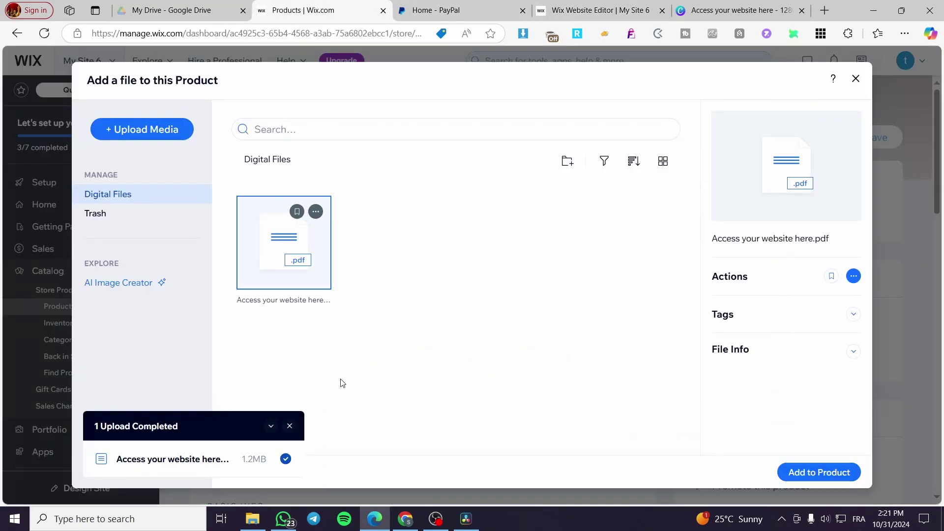
left_click(343, 383)
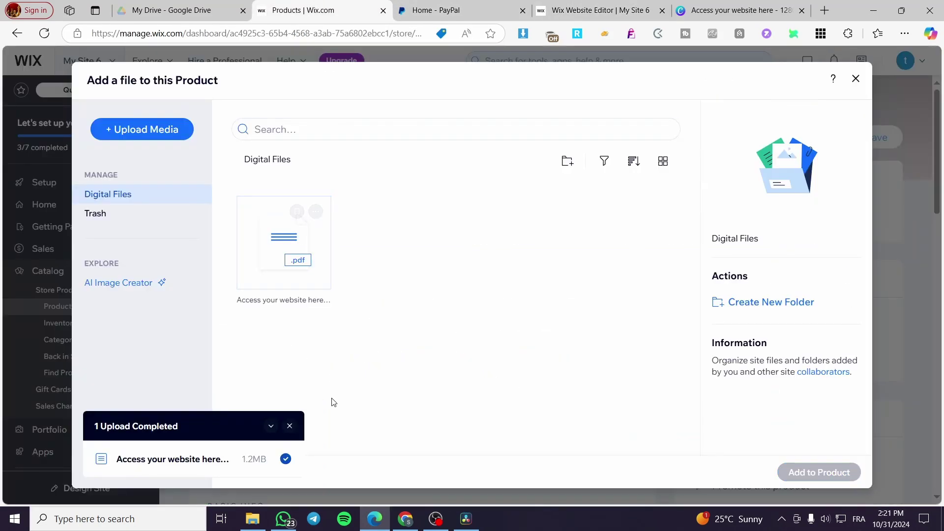
left_click(289, 426)
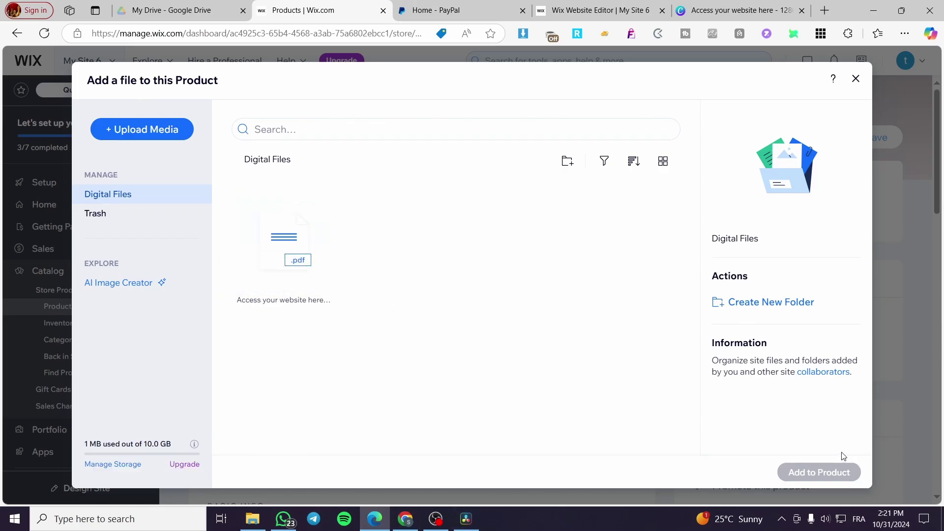
left_click(283, 240)
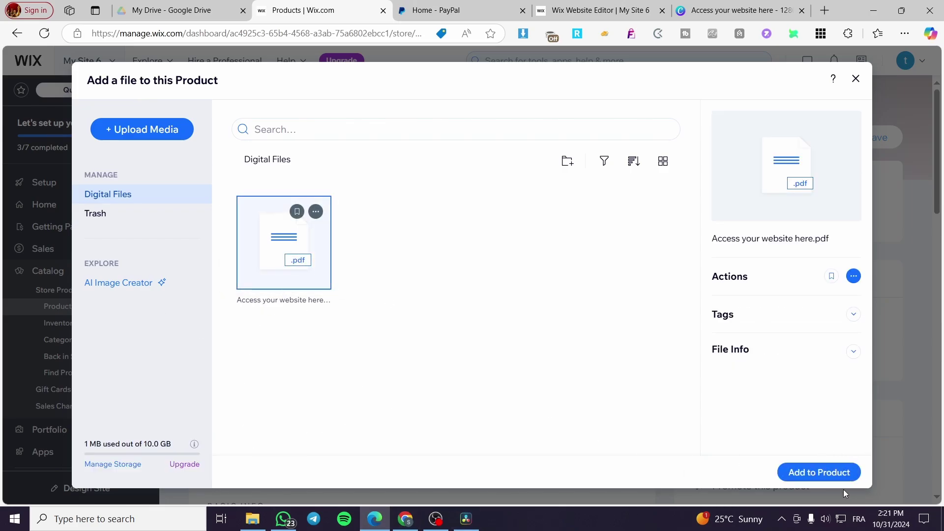
left_click(819, 471)
Name the product 'ebook' and paste 'ebook' into its description.
scroll(319, 378, "down", 3)
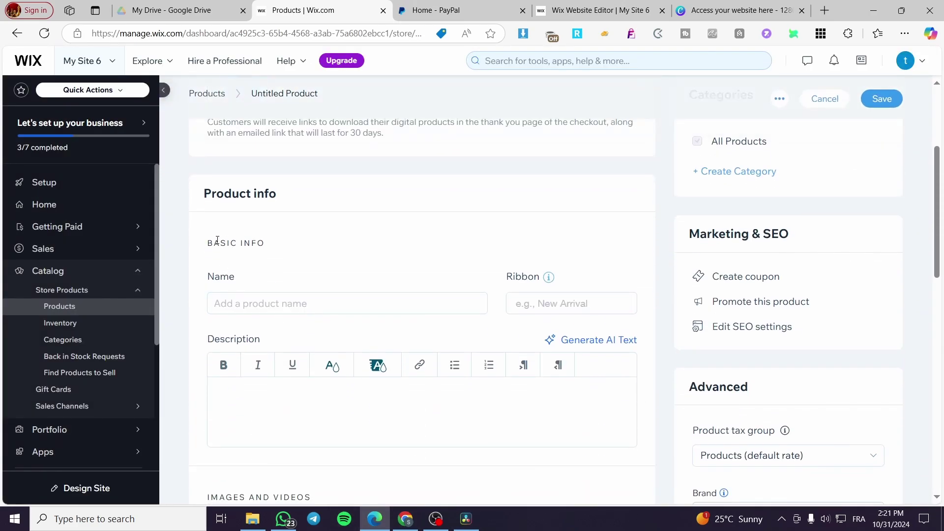
left_click(305, 304)
type("ebb")
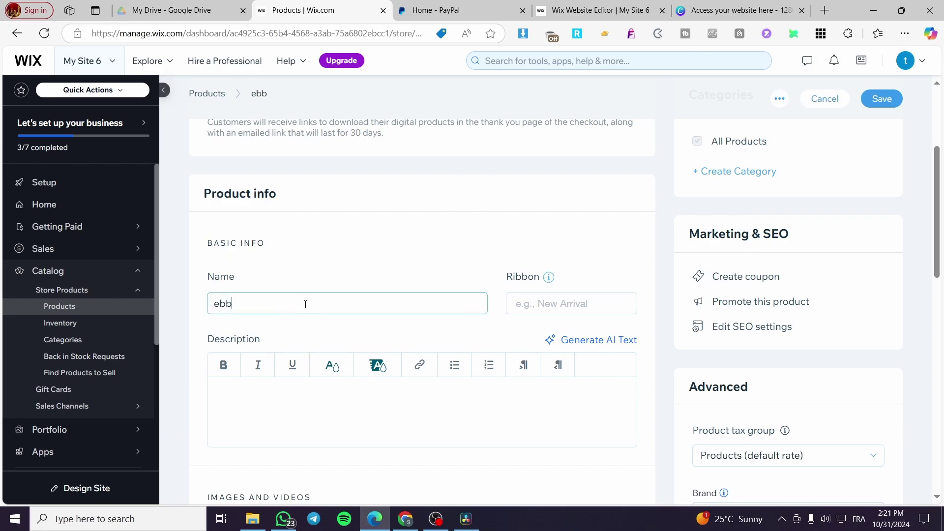
type("olook")
scroll(494, 359, "down", 1)
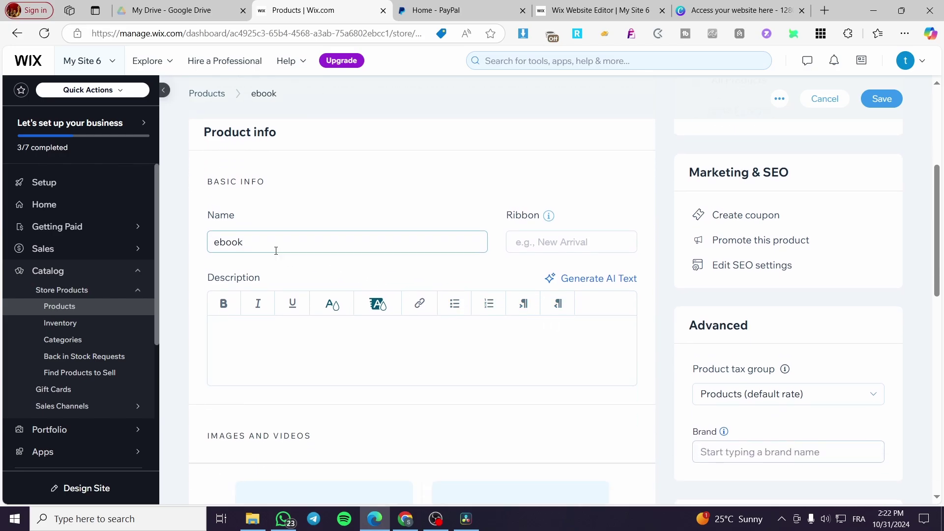
double_click(273, 249)
key("ctrl+c")
left_click(276, 333)
key("ctrl+v")
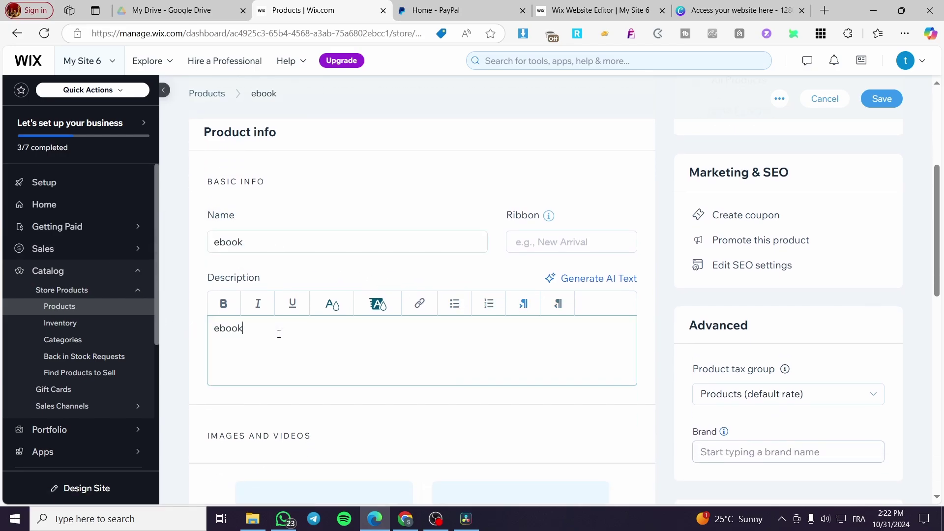
scroll(315, 354, "down", 1)
scroll(315, 354, "down", 2)
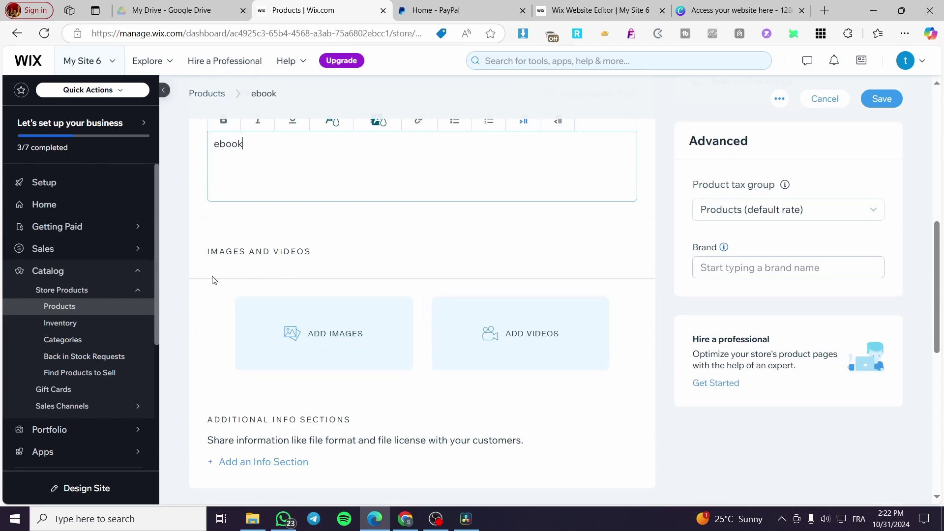
Upload 'Untitled design (13).png' from the browser downloads into the Wix media library.
left_click(383, 342)
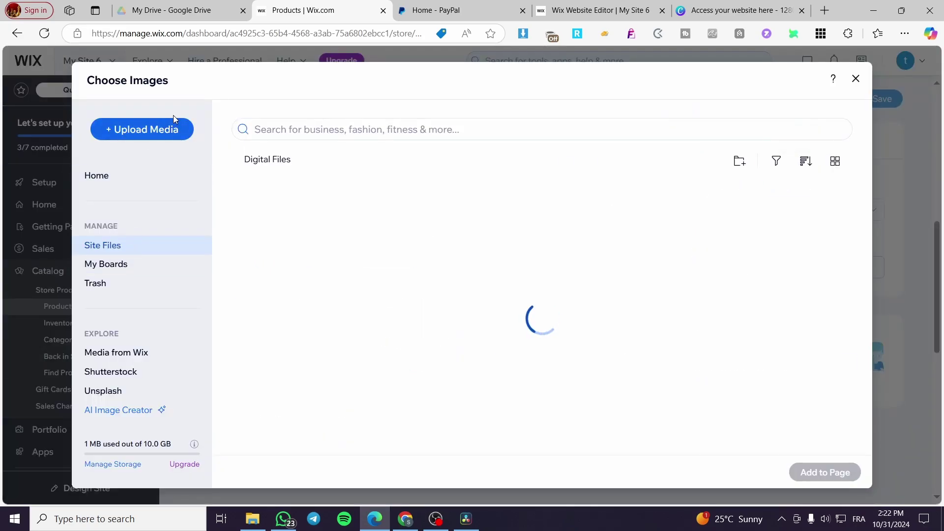
left_click(169, 130)
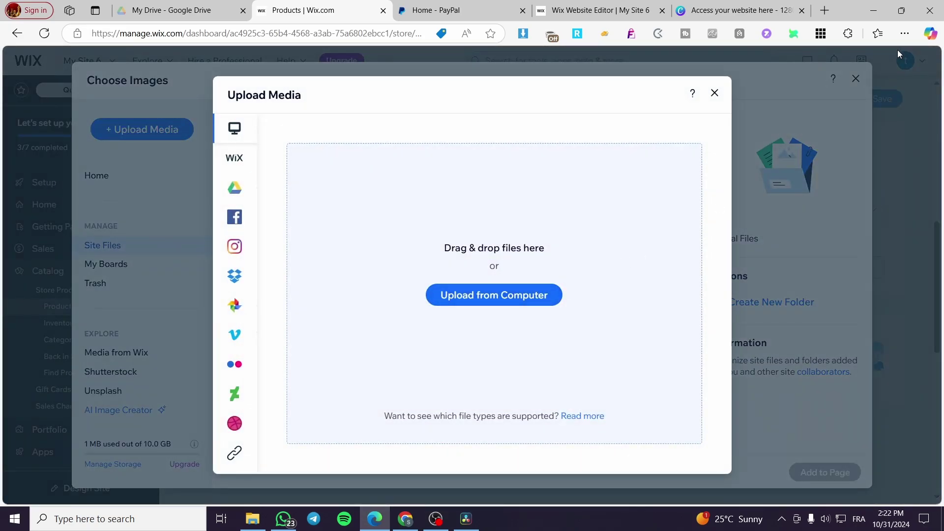
left_click(904, 34)
left_click(796, 199)
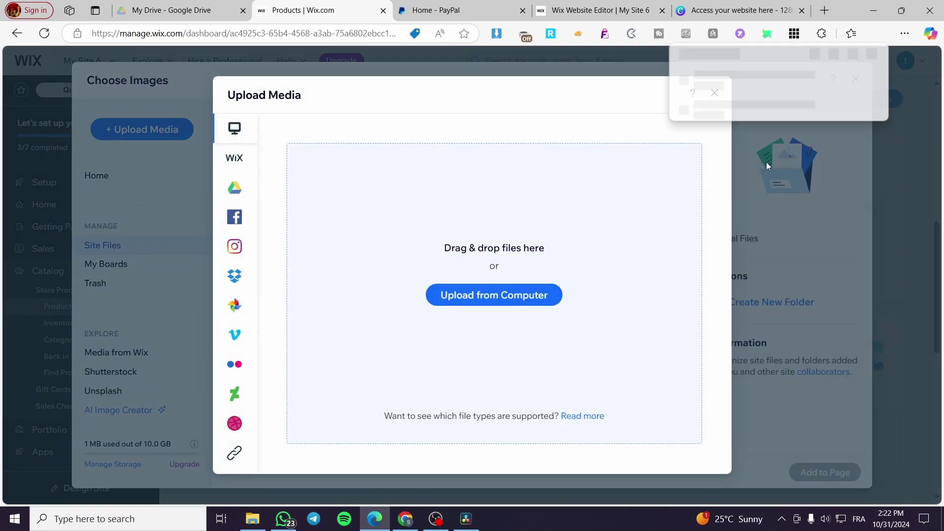
left_click_drag(738, 106, 453, 275)
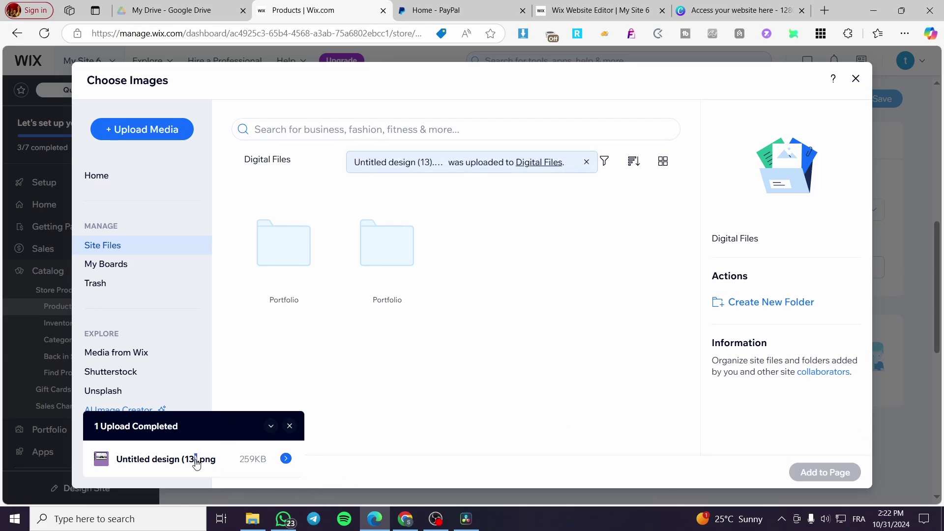
left_click(286, 459)
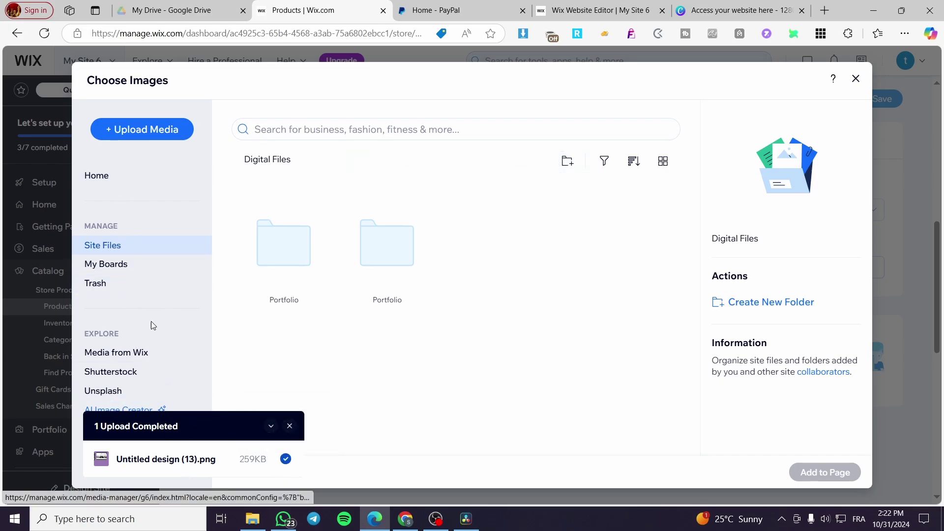
Select the new purple design image in the media home and add it to the ebook.
left_click(97, 178)
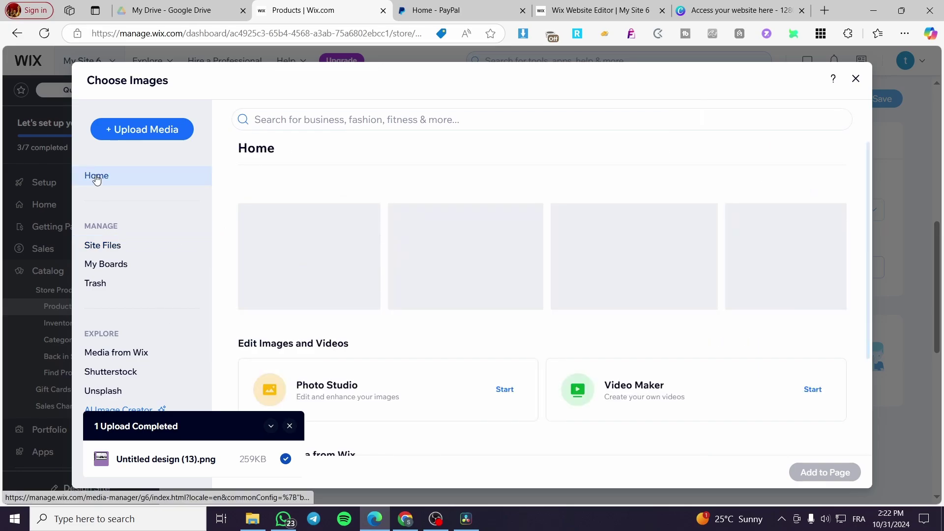
left_click(333, 256)
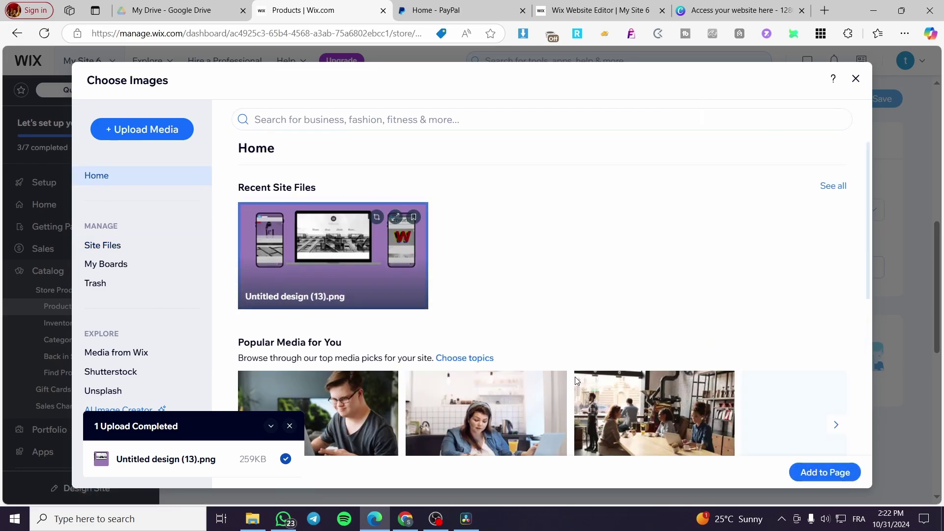
left_click(843, 477)
Enter a price of 120 for the ebook and save the product.
scroll(611, 379, "down", 6)
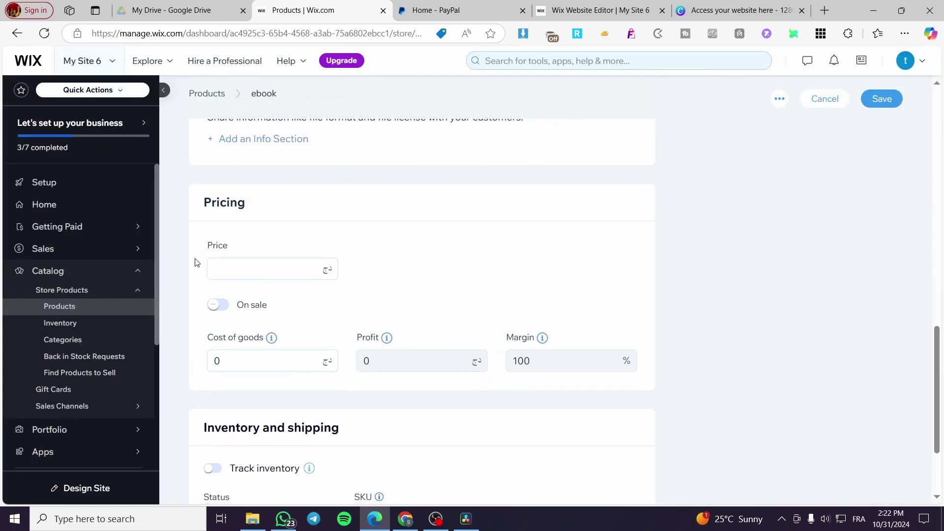
left_click(270, 266)
type("120")
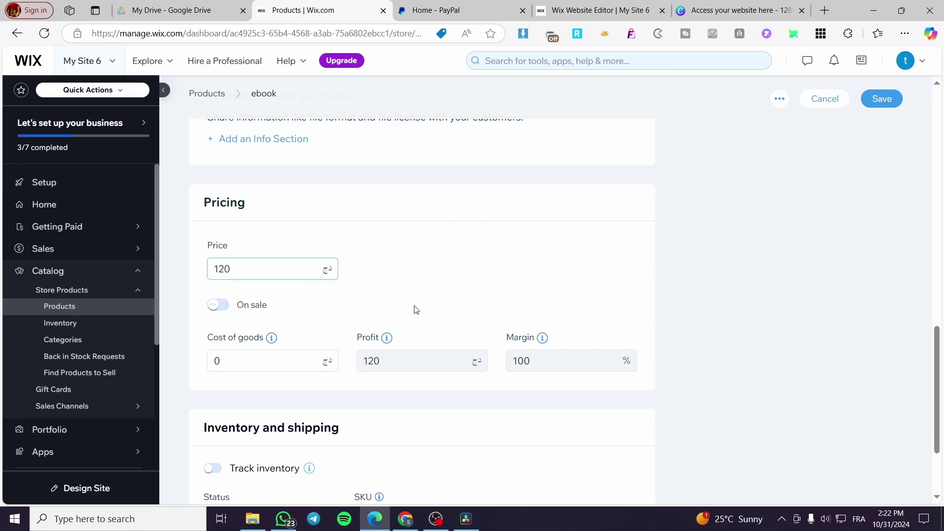
scroll(417, 310, "down", 2)
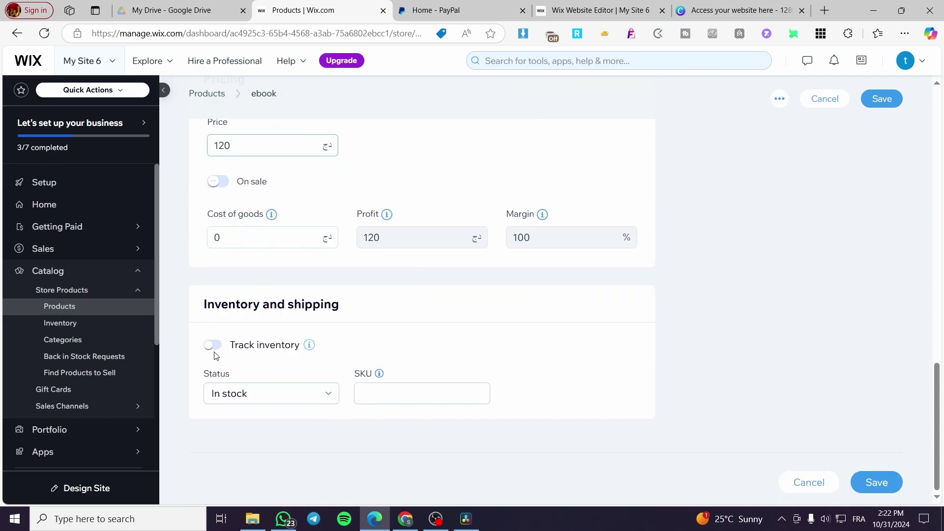
left_click(875, 479)
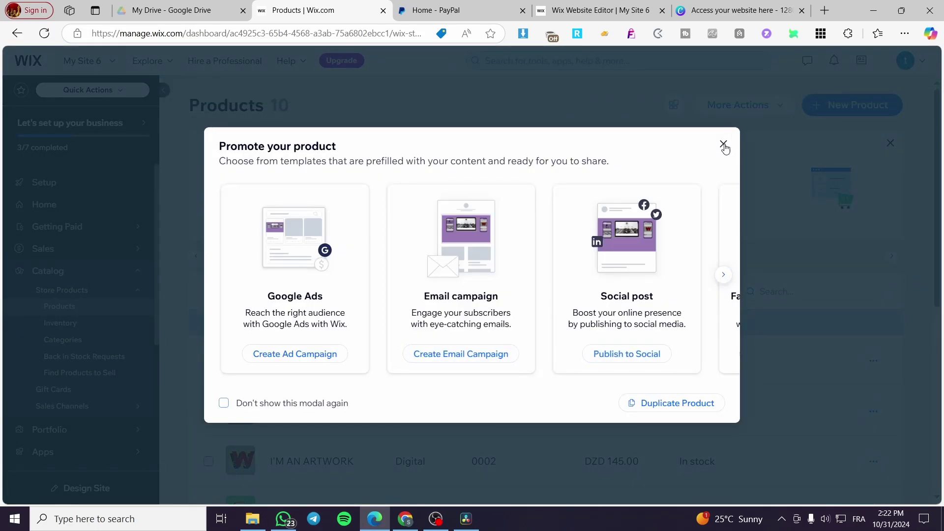
Dismiss the product promotion offer and return to the products dashboard.
left_click(723, 145)
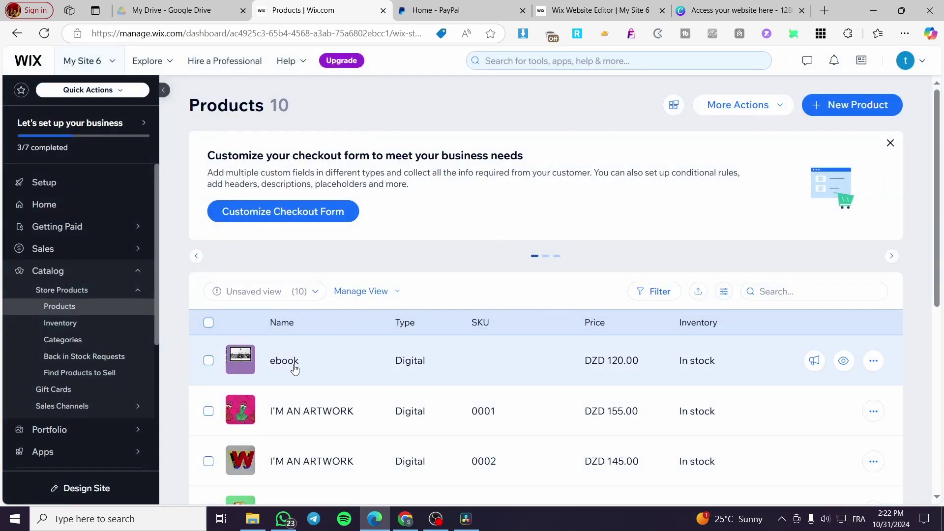
left_click(584, 14)
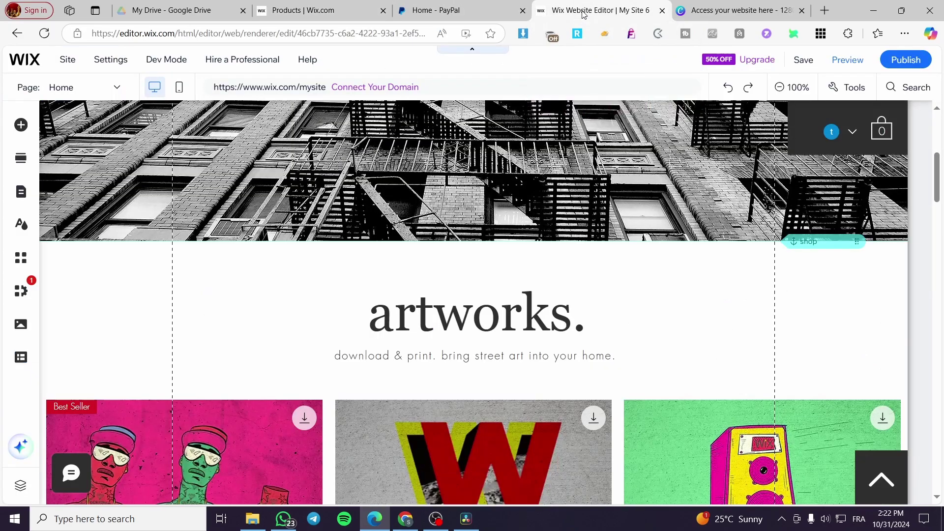
left_click(315, 4)
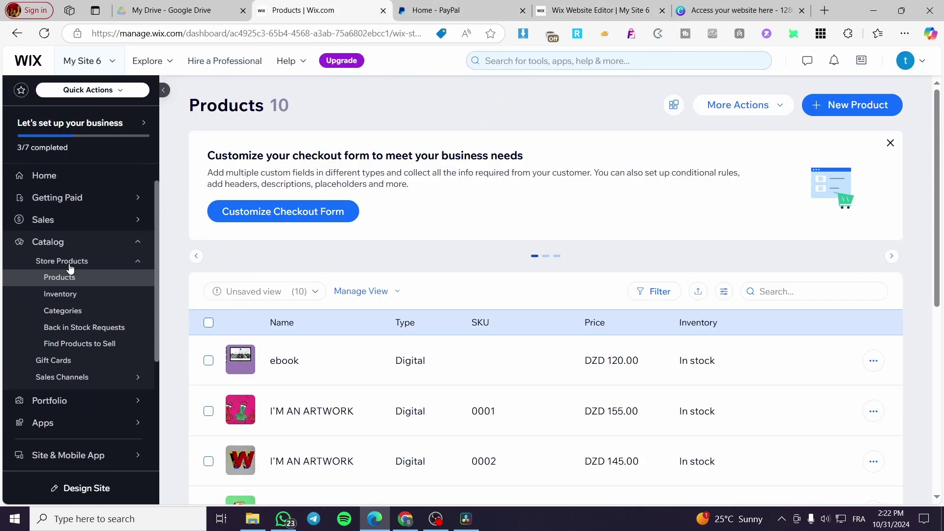
Open Settings > Accept payments to review the unconnected card and PayPal options.
scroll(69, 368, "down", 5)
mouse_move(70, 467)
left_click(90, 424)
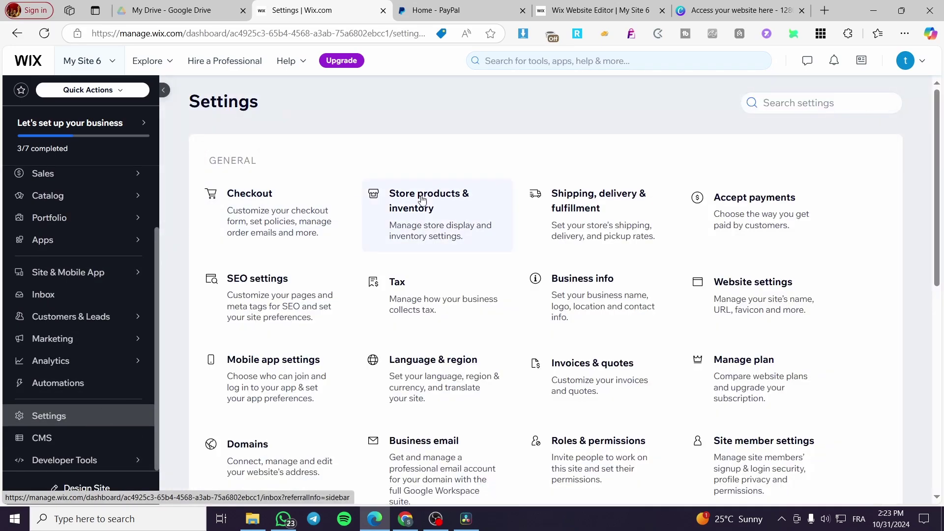
left_click(804, 204)
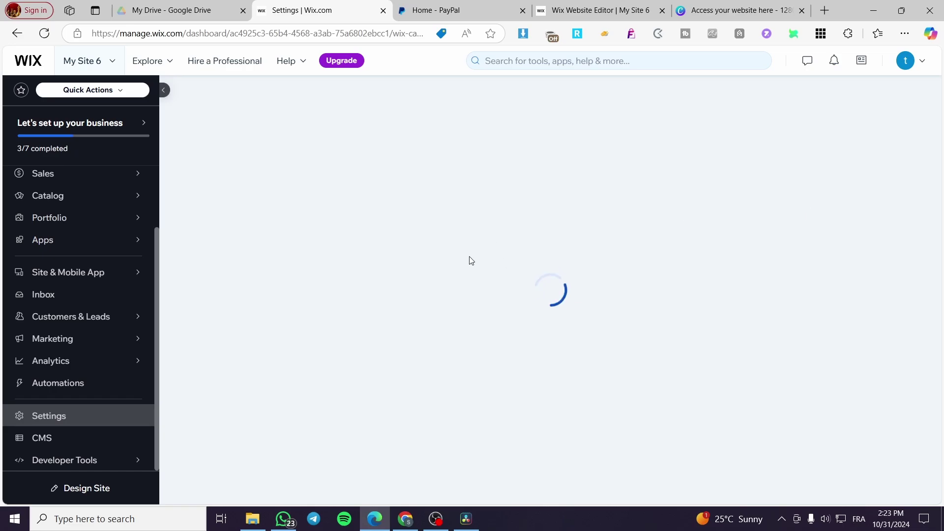
scroll(453, 299, "down", 5)
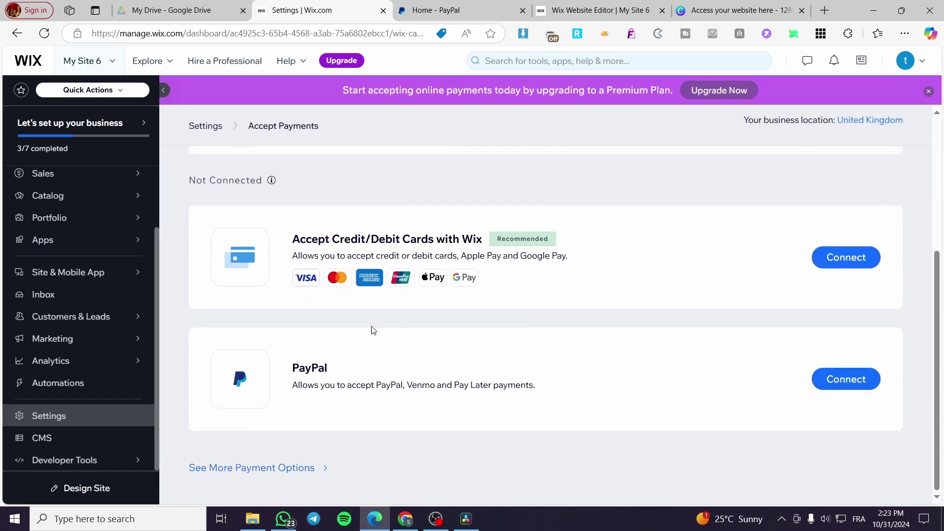
scroll(65, 410, "up", 3)
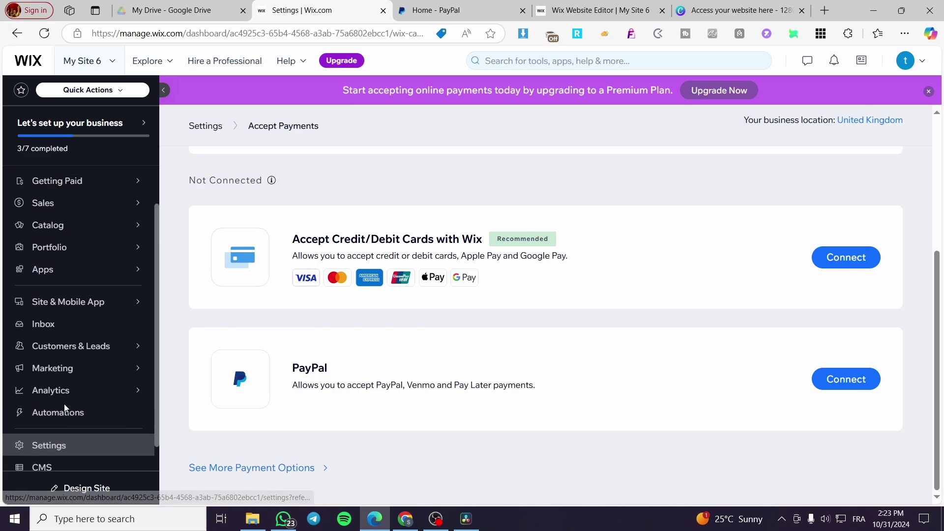
Open the store's Product Page in the editor and pick the ebook product to preview.
left_click(594, 10)
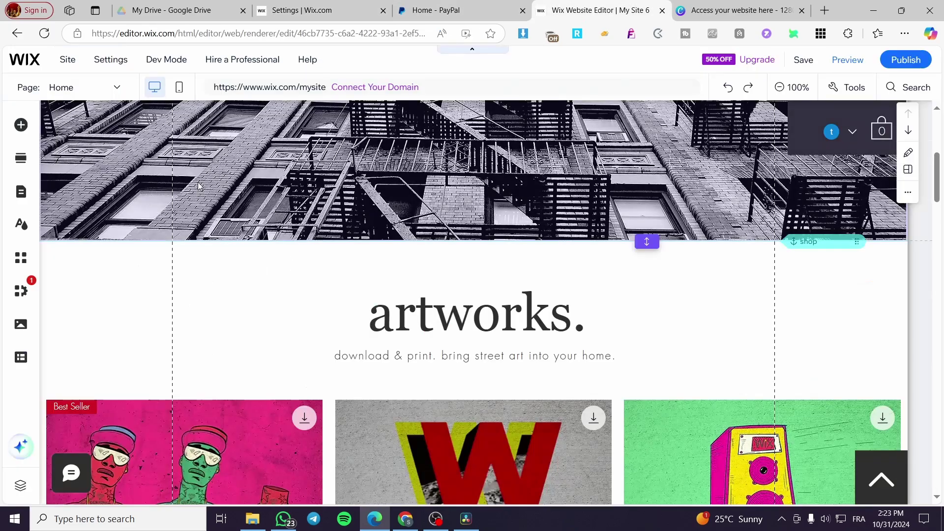
left_click(21, 191)
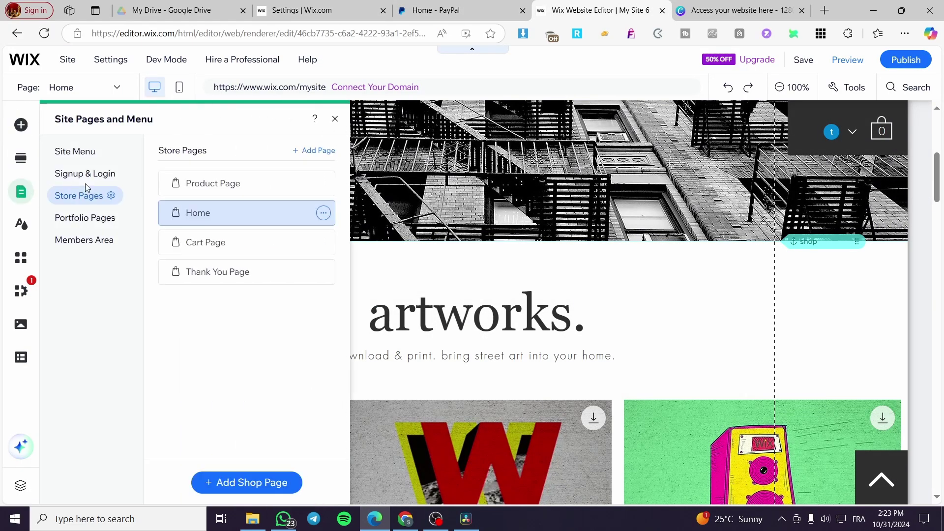
left_click(216, 191)
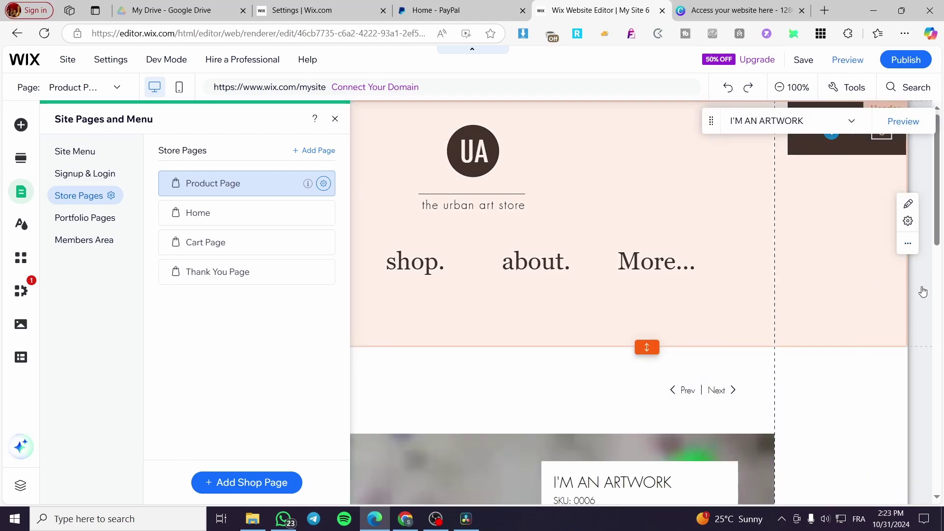
scroll(921, 292, "down", 4)
left_click(335, 118)
scroll(721, 271, "down", 4)
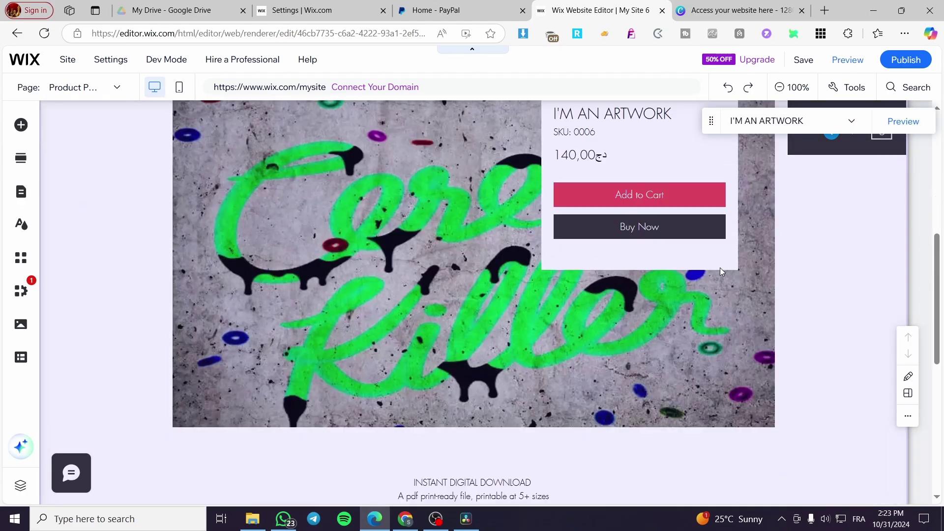
scroll(721, 272, "down", 5)
left_click(786, 121)
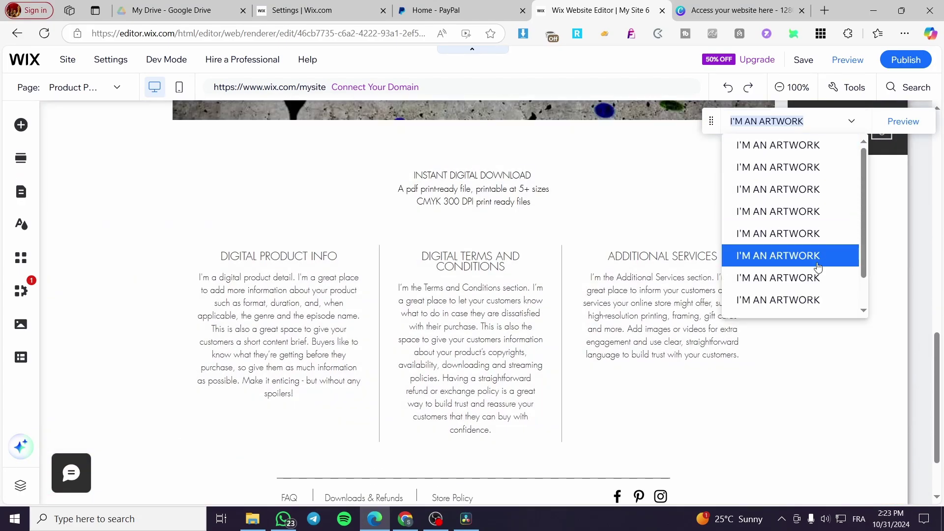
scroll(818, 275, "down", 1)
Display the ebook on the Product Page and select the product widget.
left_click(792, 305)
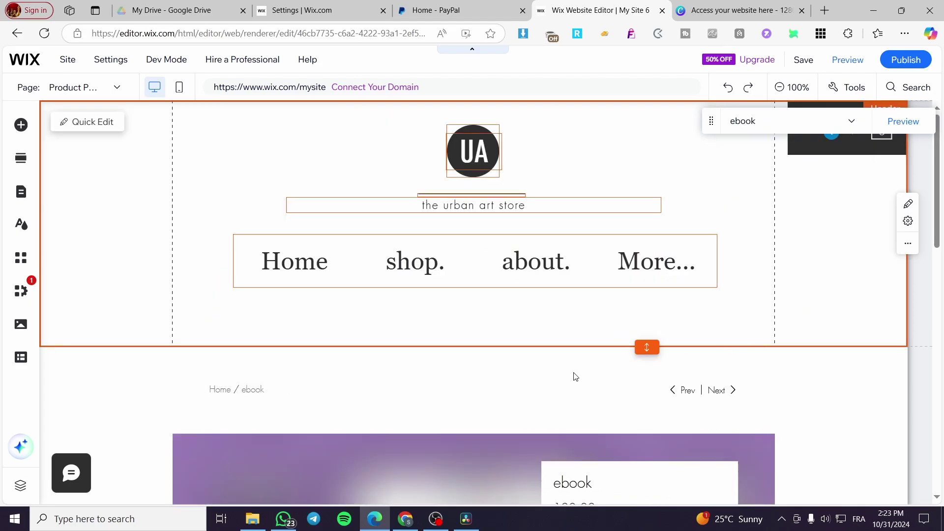
scroll(576, 374, "down", 6)
scroll(713, 256, "up", 1)
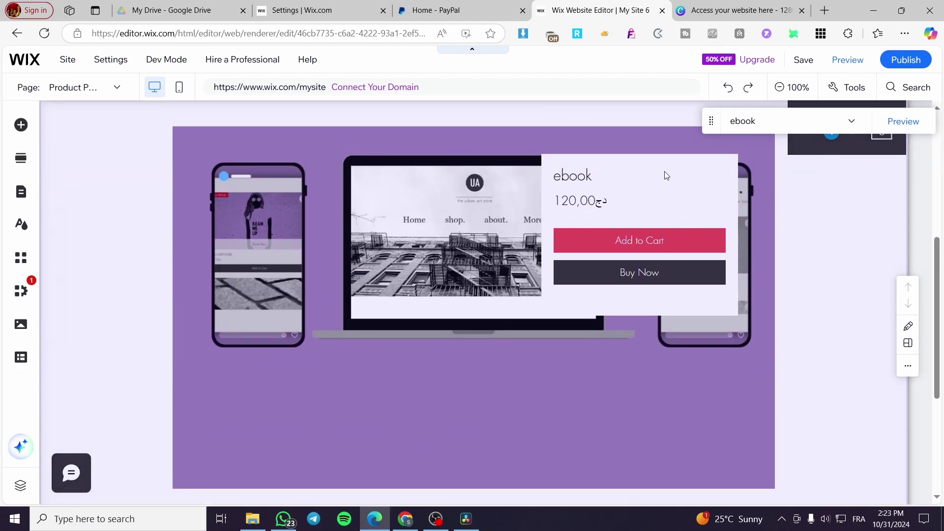
left_click(653, 194)
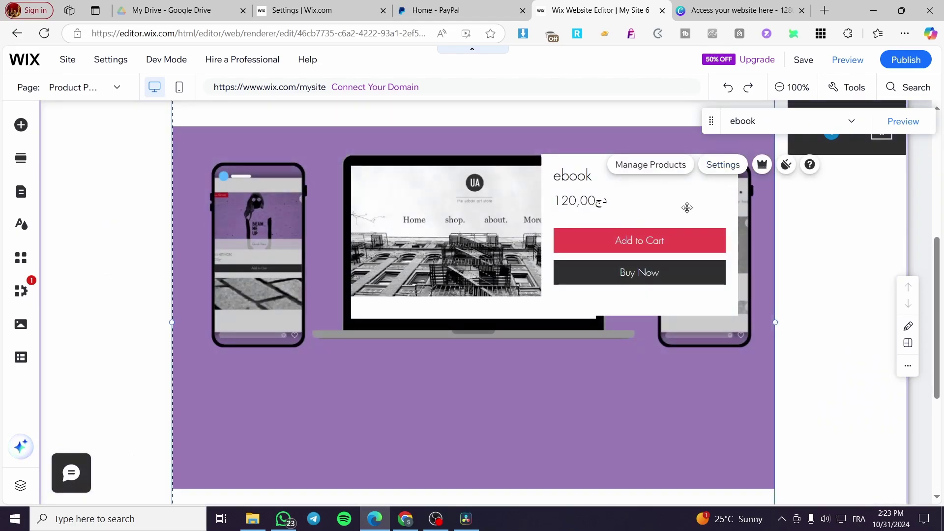
left_click_drag(687, 207, 645, 221)
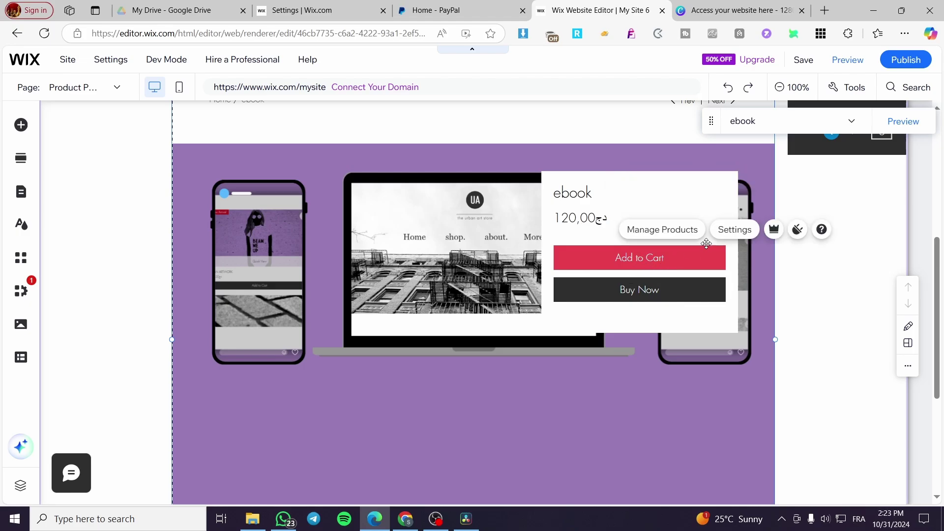
Switch the product page layout to Classic in the widget's settings.
left_click(736, 235)
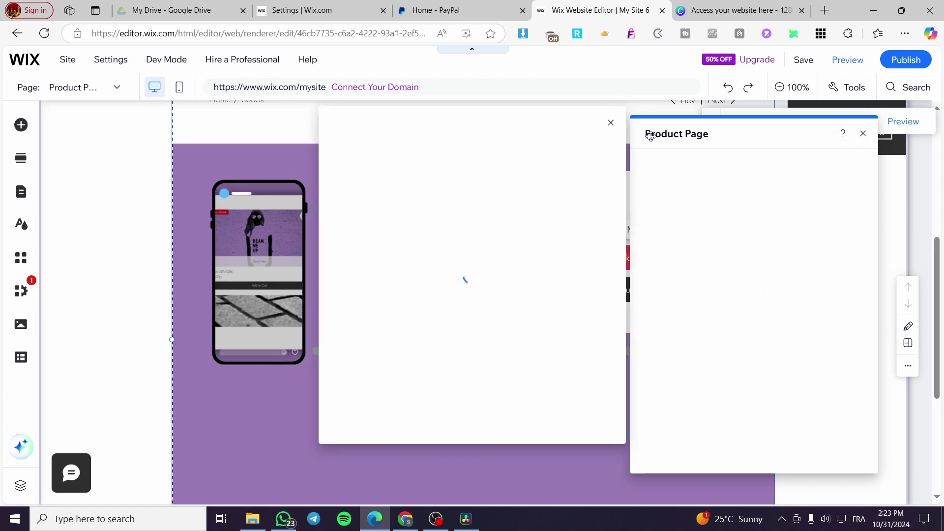
left_click(862, 135)
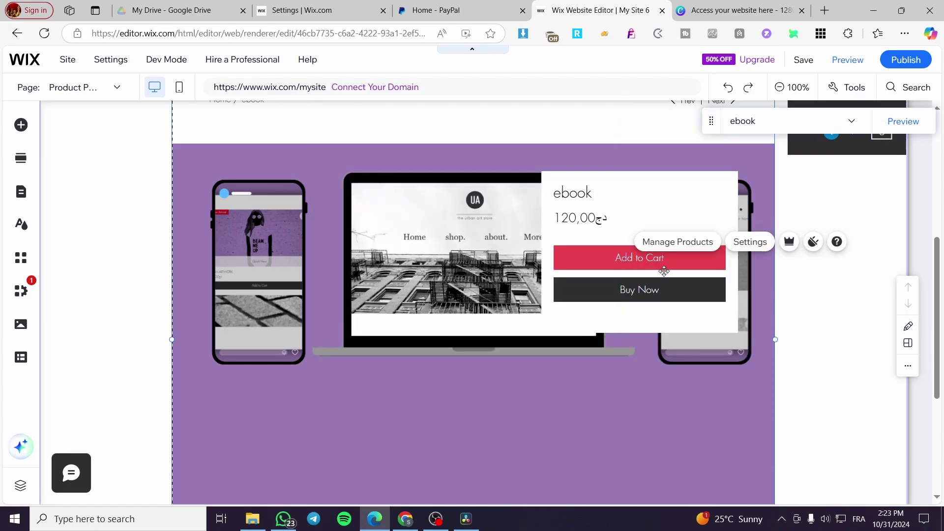
left_click(741, 242)
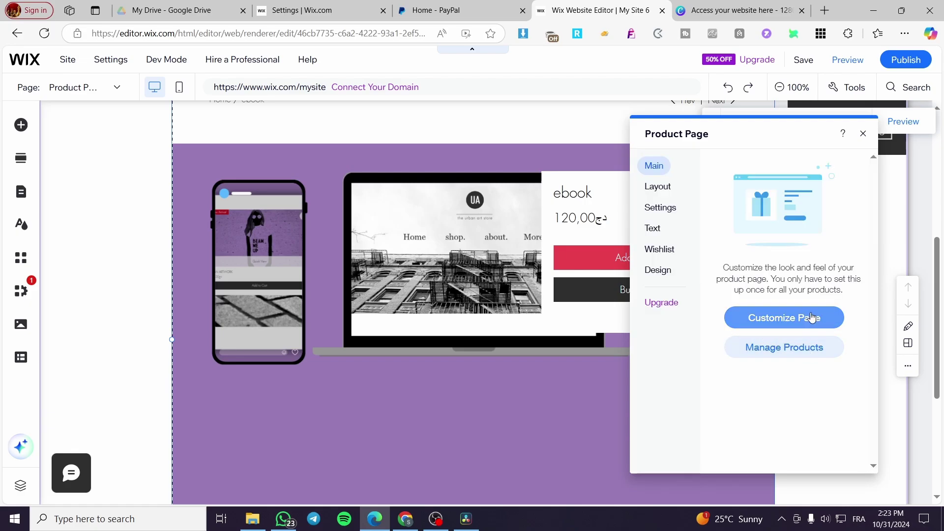
left_click(802, 325)
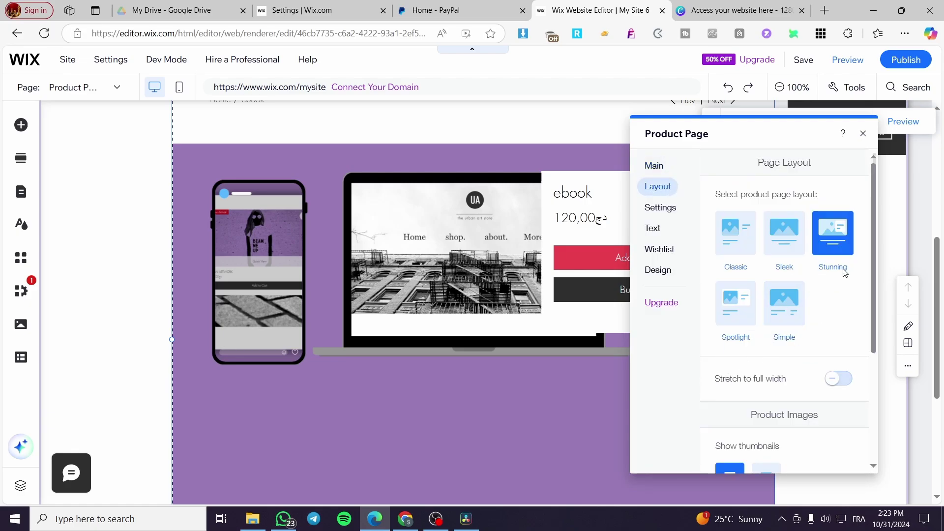
left_click(739, 243)
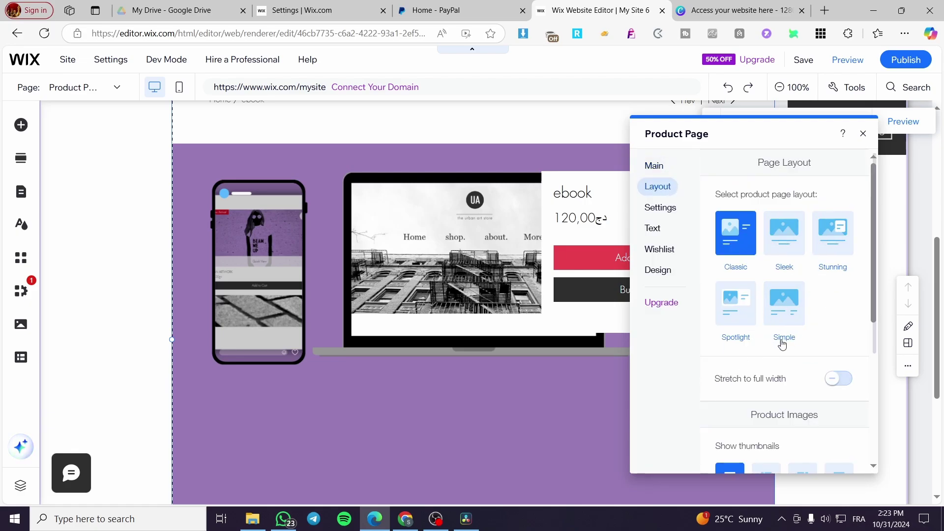
scroll(792, 339, "down", 3)
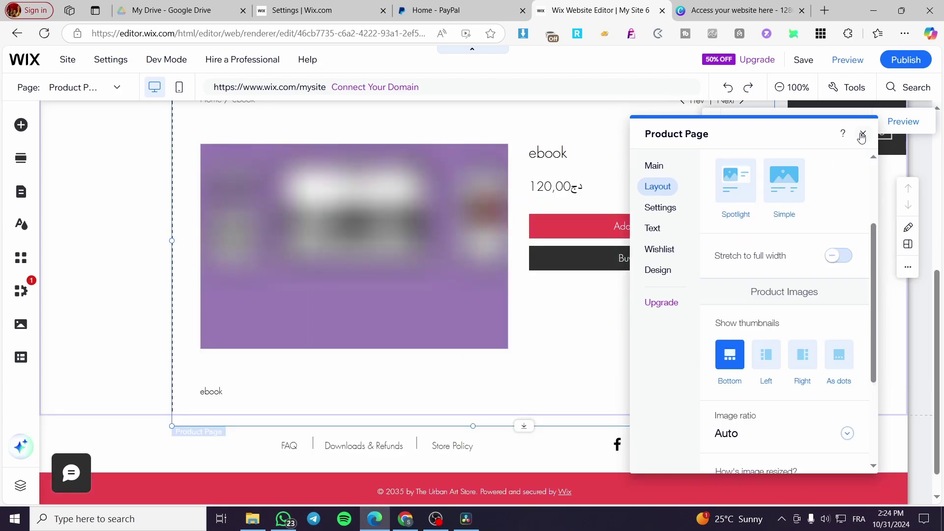
scroll(813, 399, "down", 3)
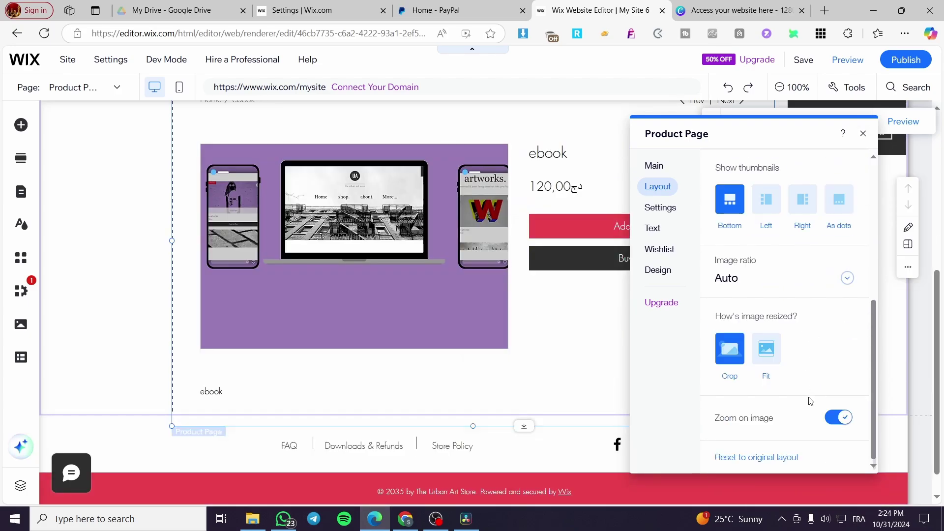
left_click(863, 133)
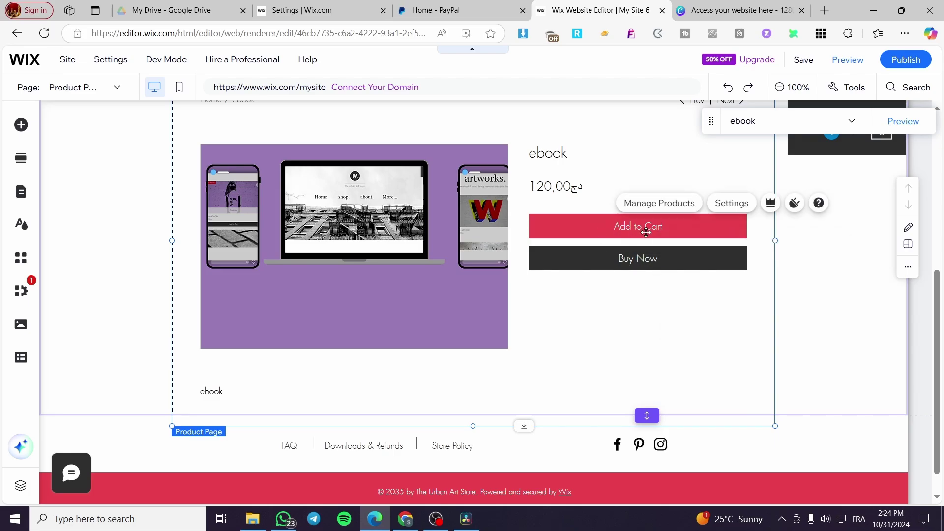
left_click(21, 124)
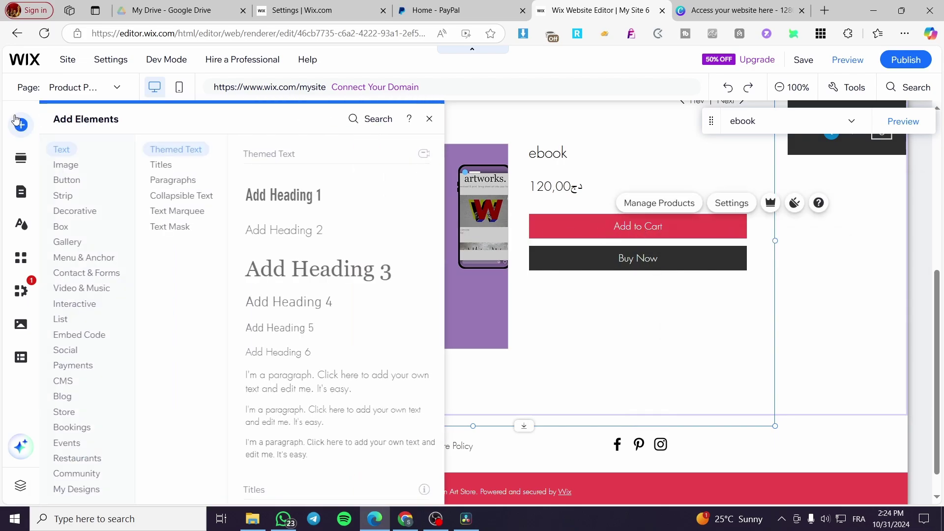
left_click(78, 181)
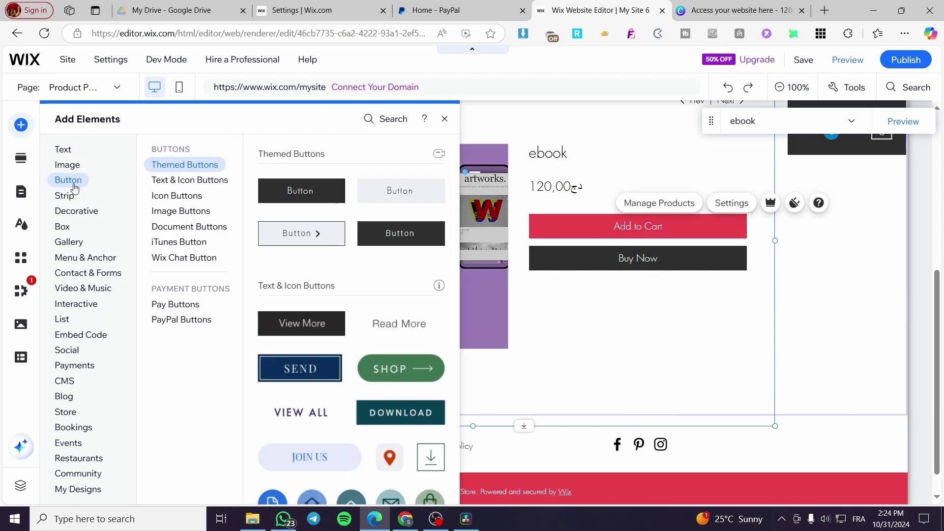
left_click_drag(331, 189, 747, 222)
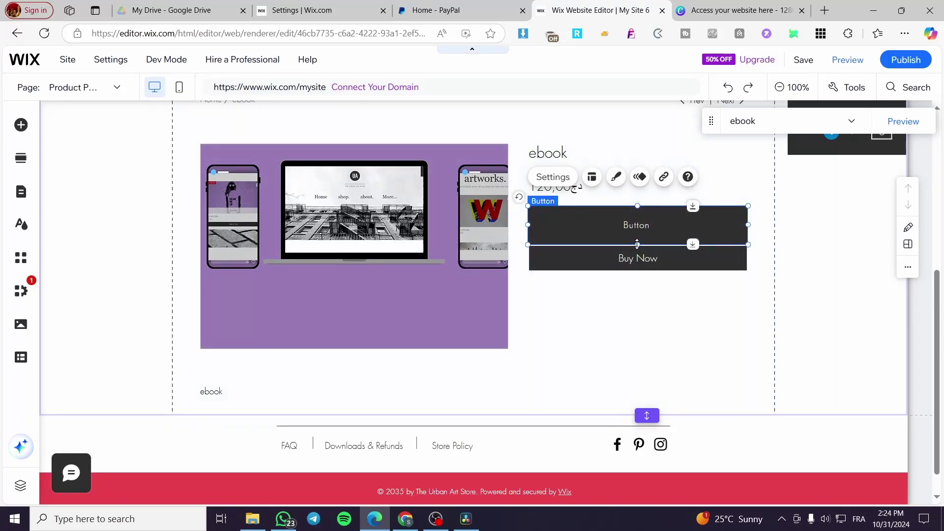
left_click_drag(637, 245, 638, 278)
double_click(647, 246)
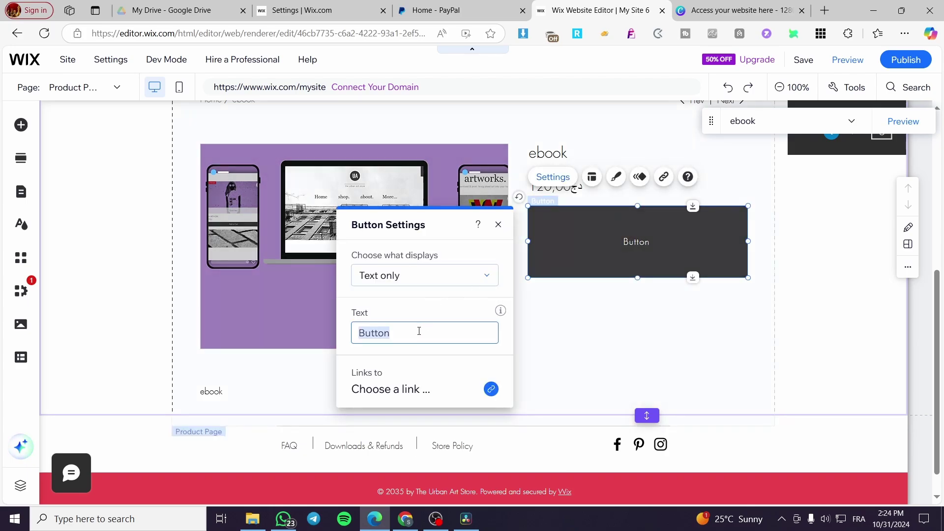
type("B")
left_click(646, 318)
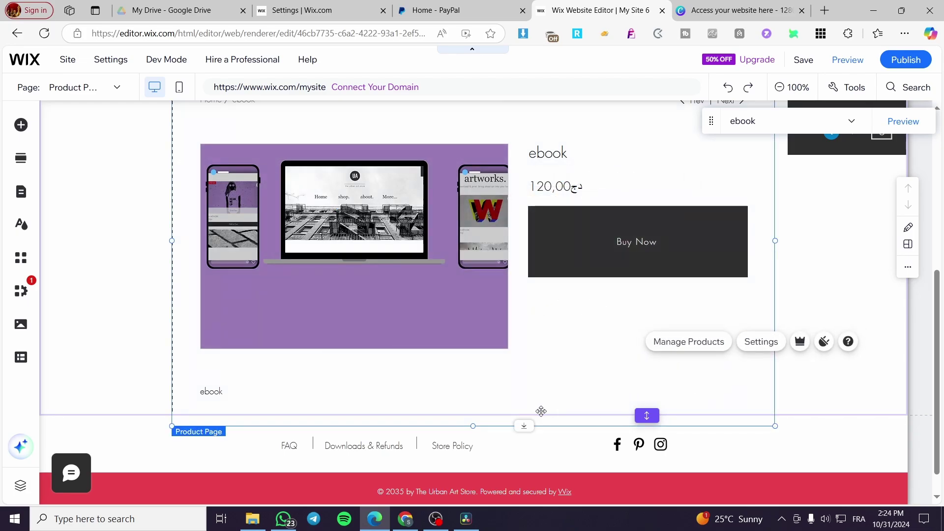
left_click(564, 398)
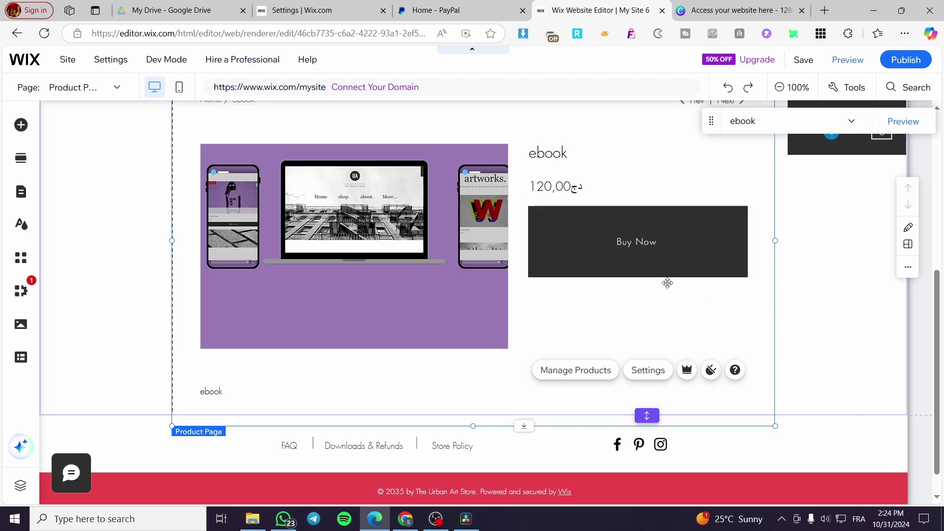
left_click(659, 252)
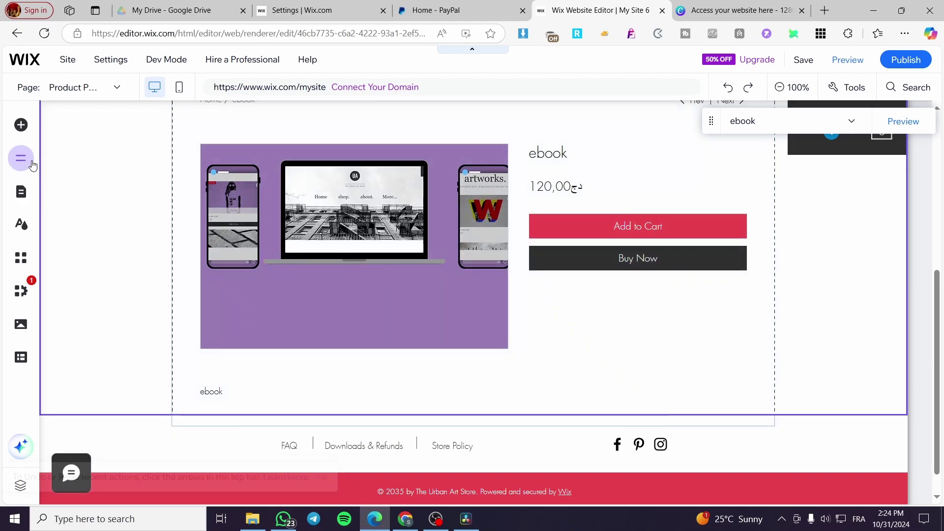
Add a PayPal Buy button from the Payments elements and drag it beneath the ebook's Buy Now button.
left_click(21, 124)
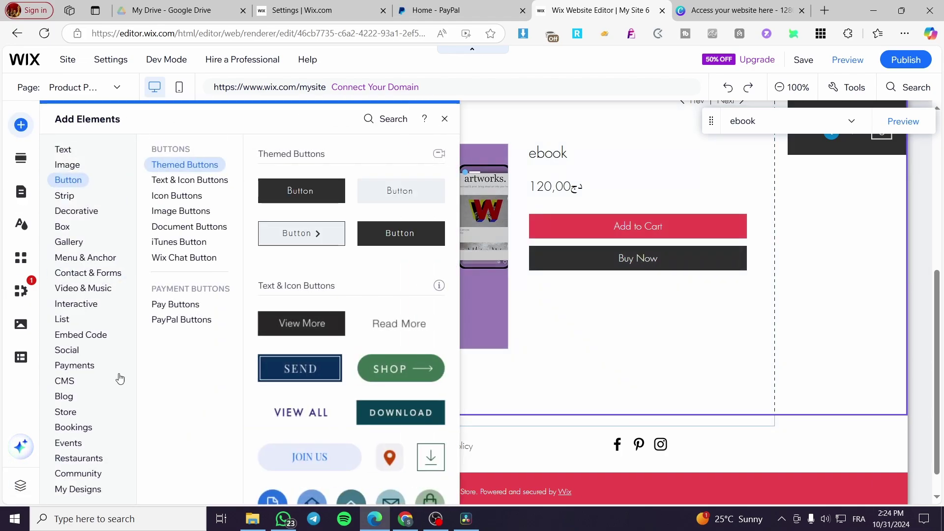
left_click(69, 165)
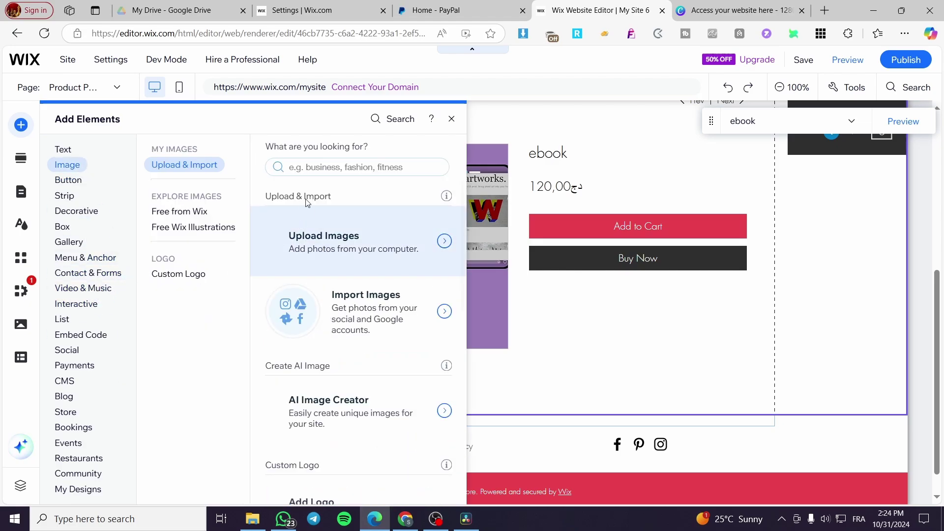
left_click(91, 373)
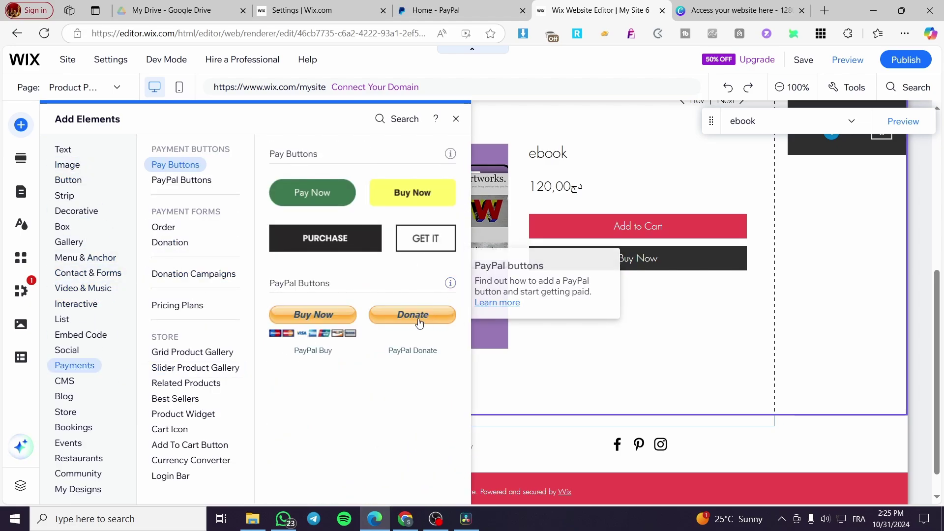
left_click(308, 335)
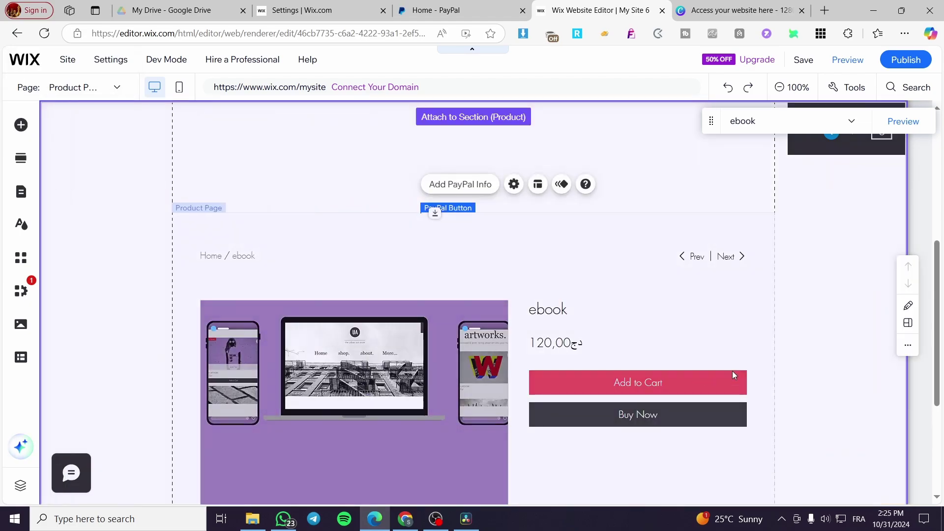
scroll(668, 329, "down", 3)
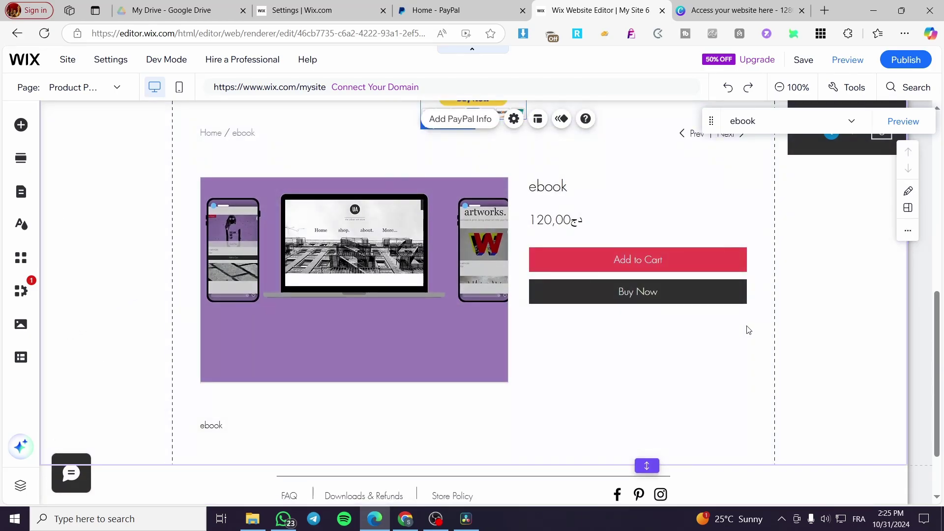
scroll(489, 171, "up", 2)
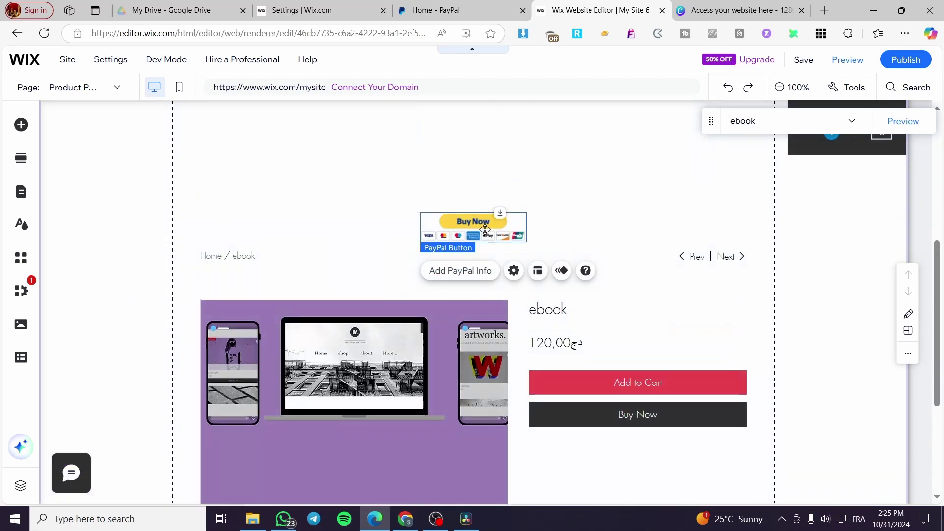
left_click_drag(492, 231, 631, 449)
scroll(631, 449, "down", 1)
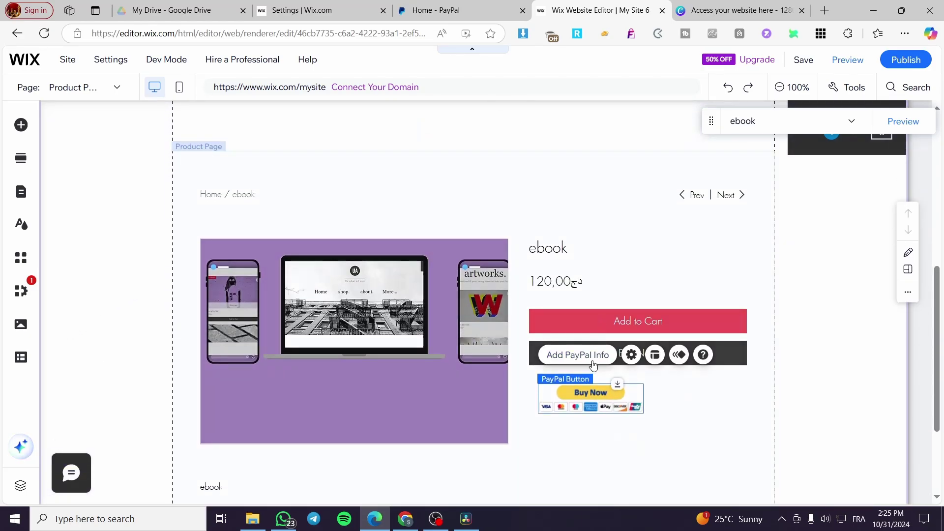
In the PayPal dashboard, start a new Payment Button in the Pay Links and Buttons builder.
left_click(484, 4)
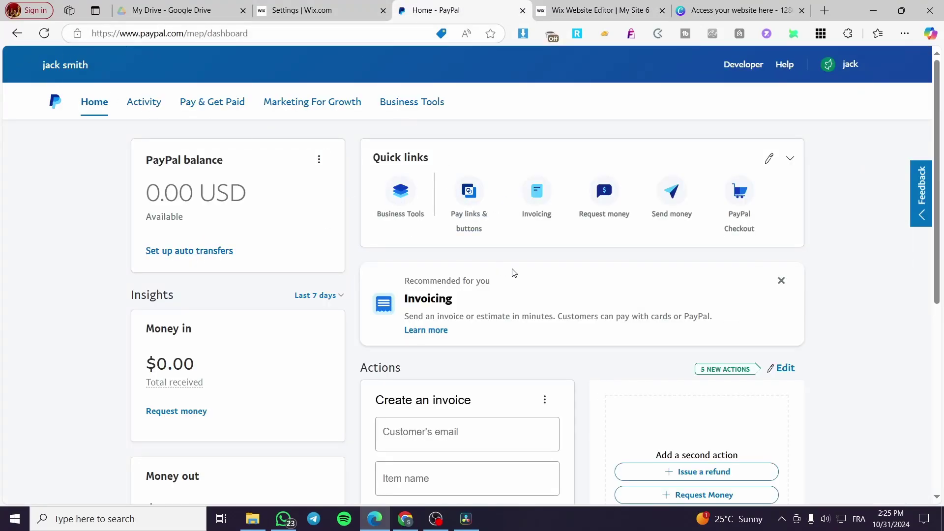
left_click(469, 216)
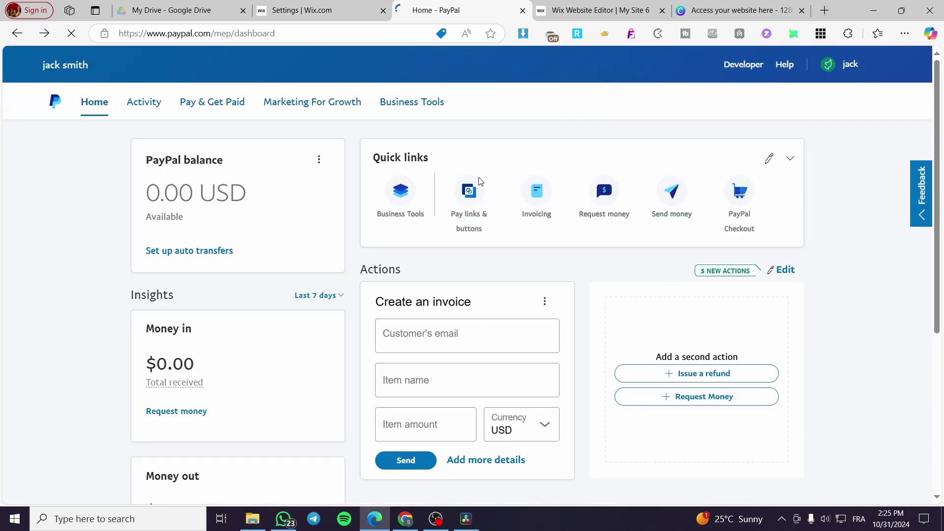
mouse_move(228, 102)
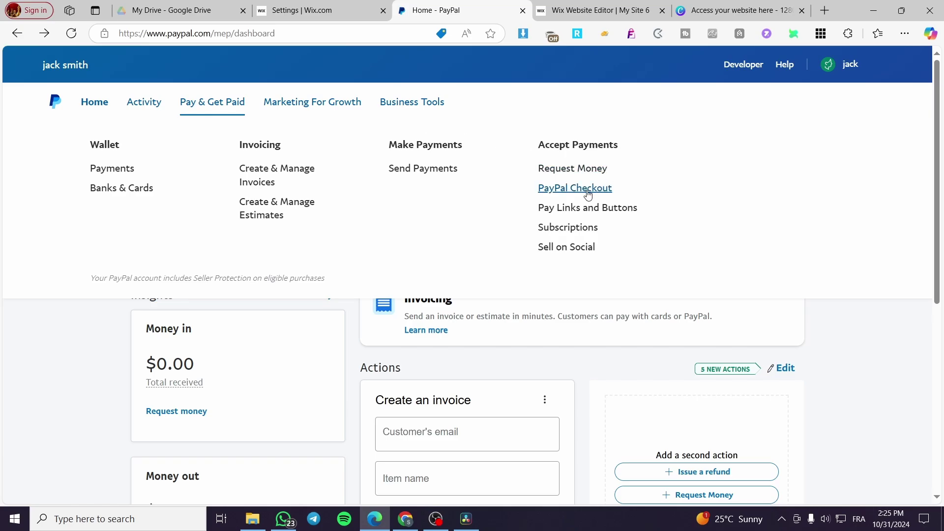
left_click(565, 209)
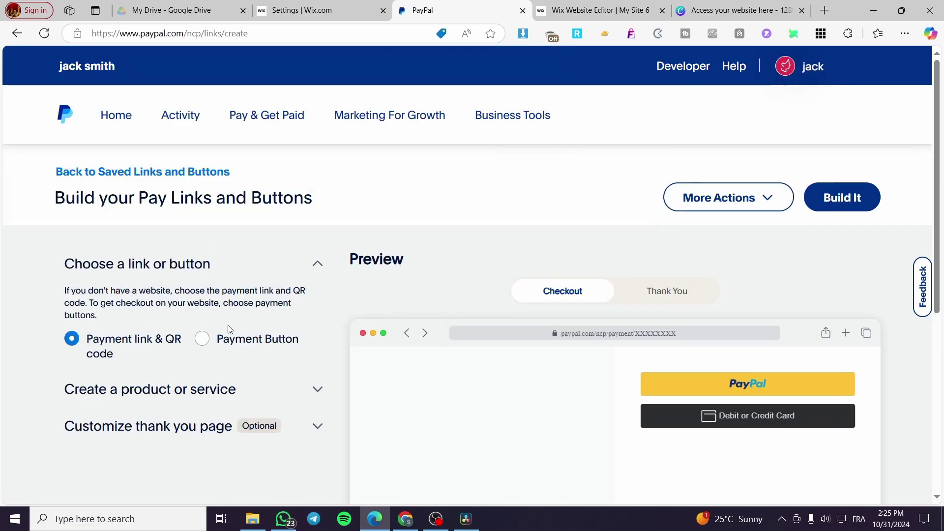
left_click(229, 341)
scroll(275, 340, "down", 3)
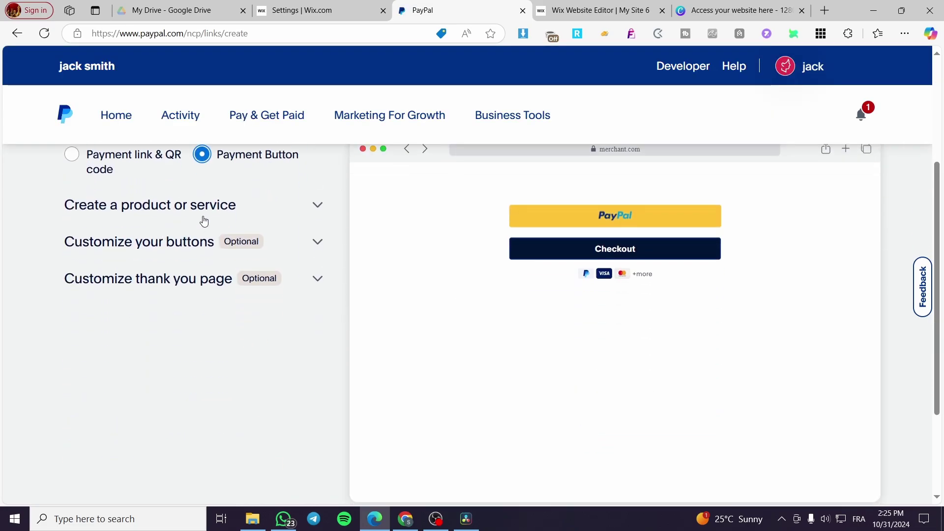
Set the button to a single product named Website priced at 120.
left_click(230, 215)
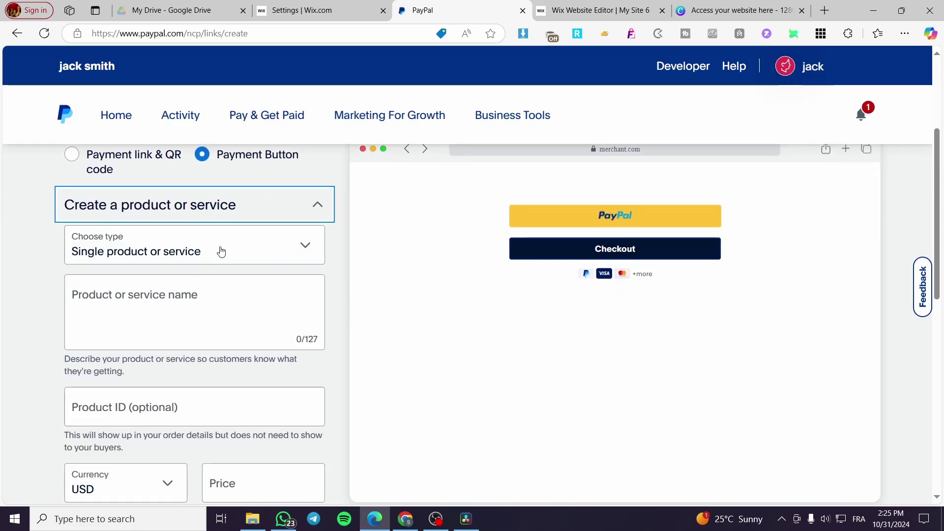
left_click(219, 249)
left_click(221, 251)
left_click(252, 301)
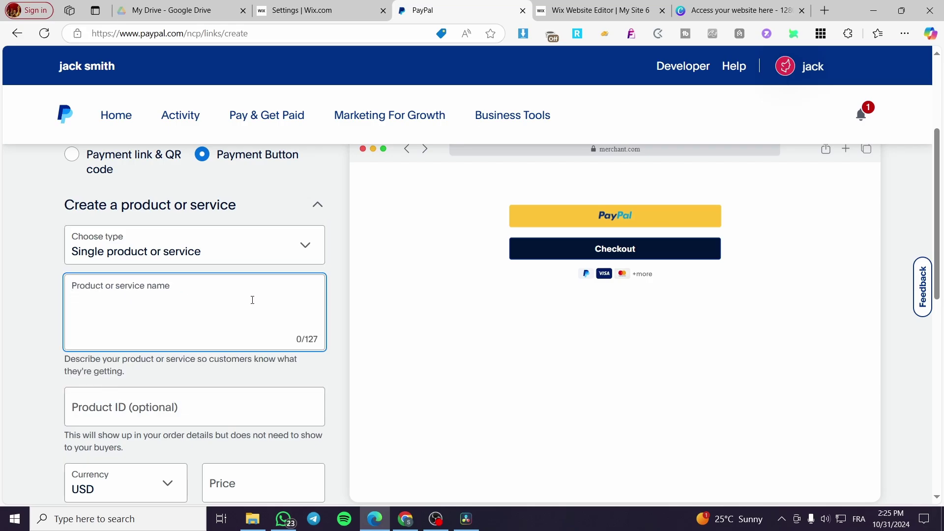
type("Website")
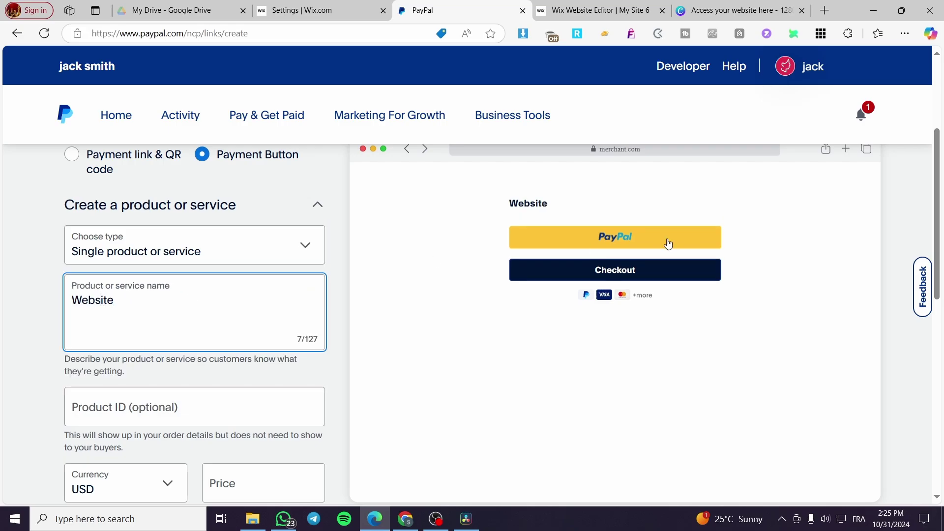
scroll(116, 373, "down", 2)
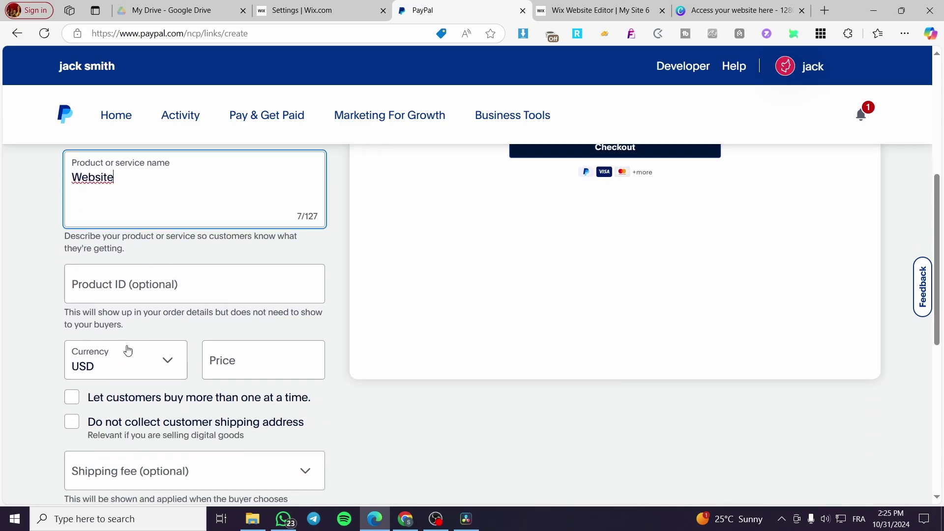
left_click(234, 355)
type("120")
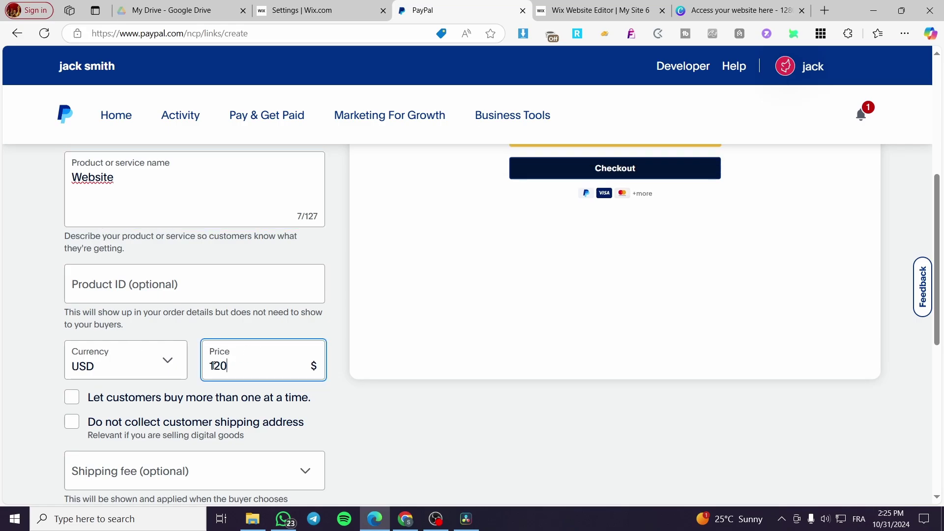
Mark both the shipping fee and the tax rate as not applicable.
scroll(140, 352, "down", 2)
scroll(141, 352, "down", 1)
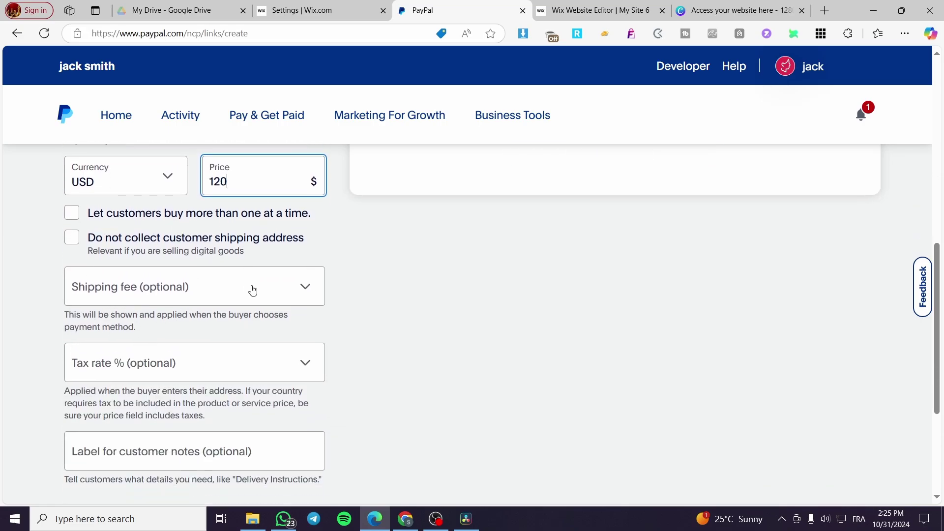
left_click(251, 294)
left_click(197, 372)
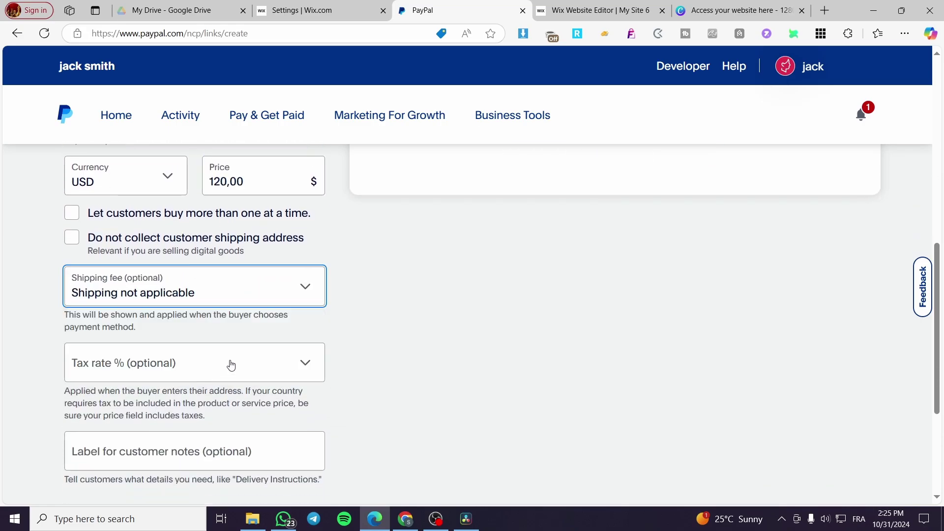
scroll(217, 340, "down", 1)
left_click(161, 314)
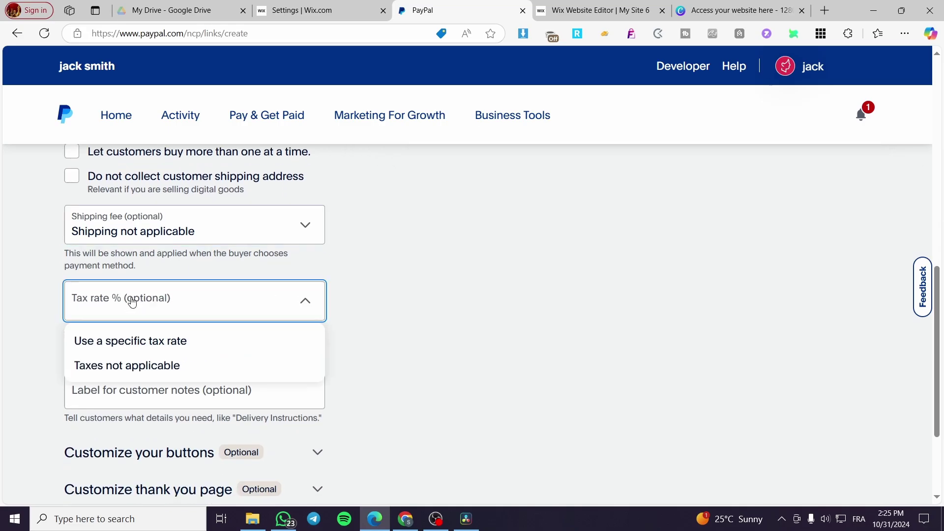
left_click(165, 363)
scroll(194, 348, "down", 2)
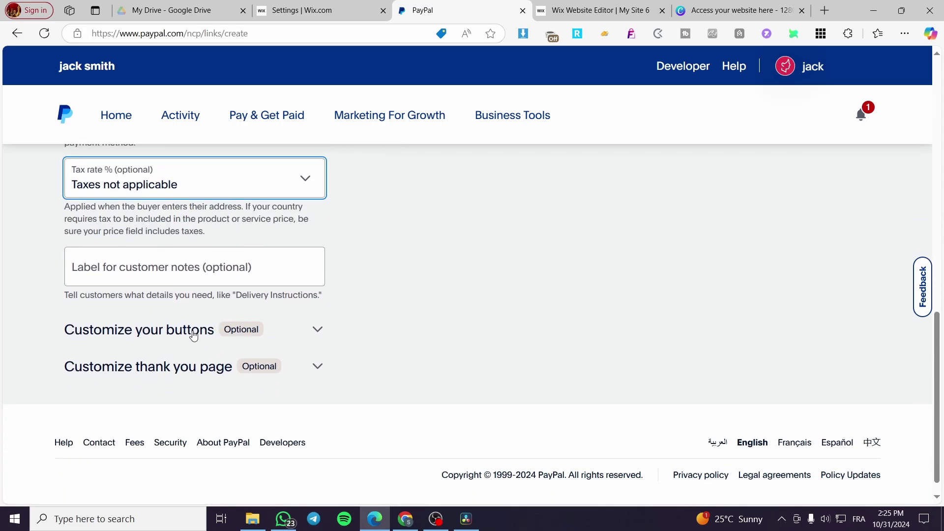
Under Customize your buttons, make the stacked payment buttons pill-shaped.
left_click(186, 337)
scroll(176, 324, "down", 2)
scroll(144, 313, "up", 12)
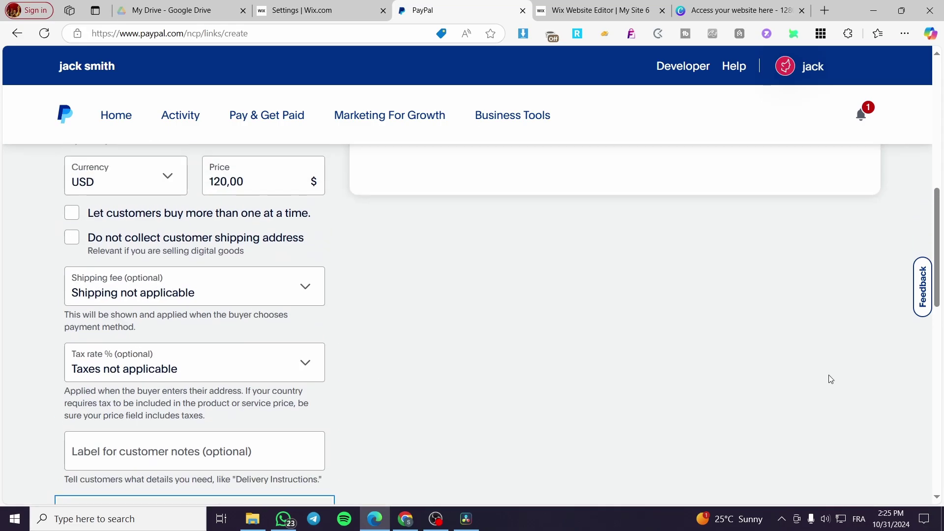
scroll(142, 347, "down", 10)
scroll(142, 347, "down", 4)
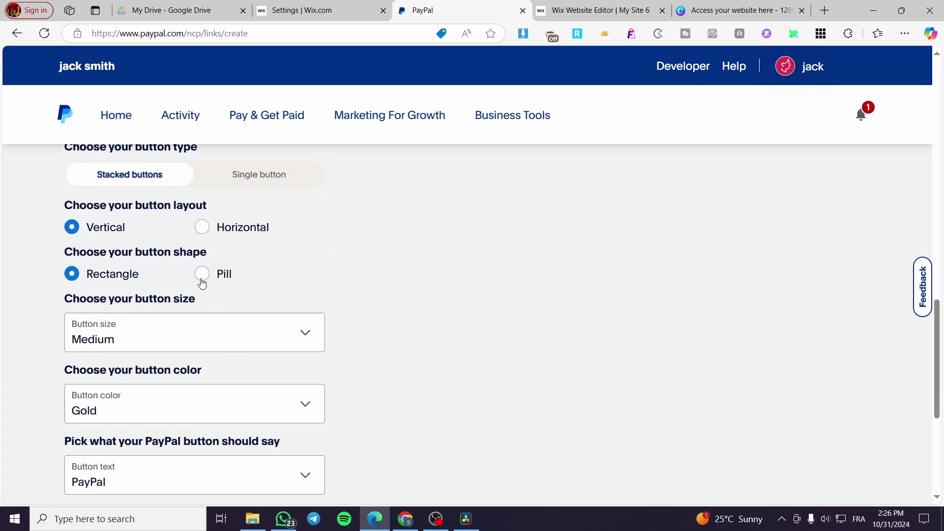
left_click(202, 283)
scroll(655, 390, "up", 14)
scroll(508, 364, "down", 8)
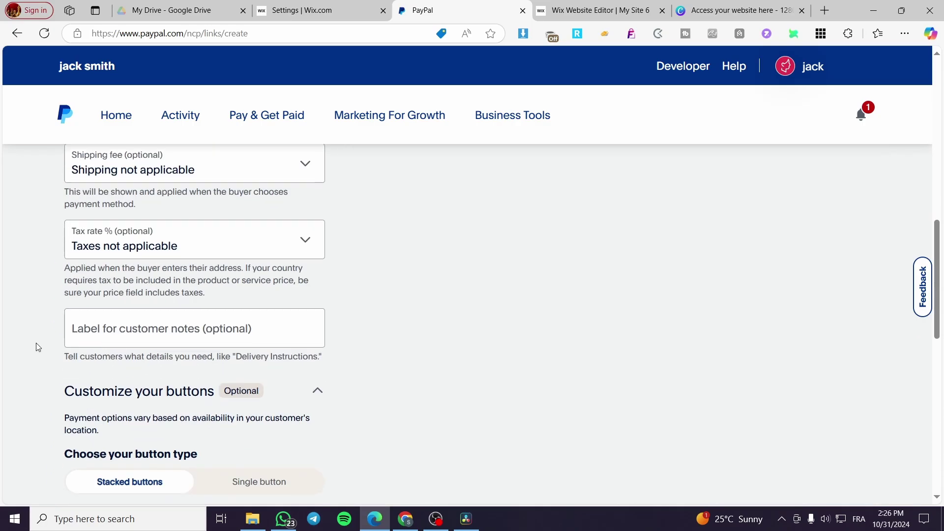
scroll(185, 354, "down", 8)
scroll(110, 274, "up", 1)
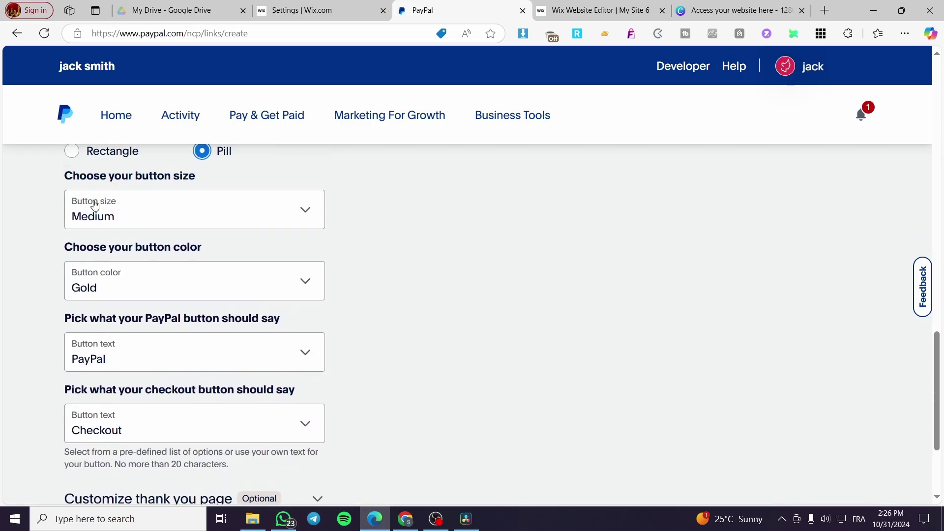
scroll(153, 239, "down", 3)
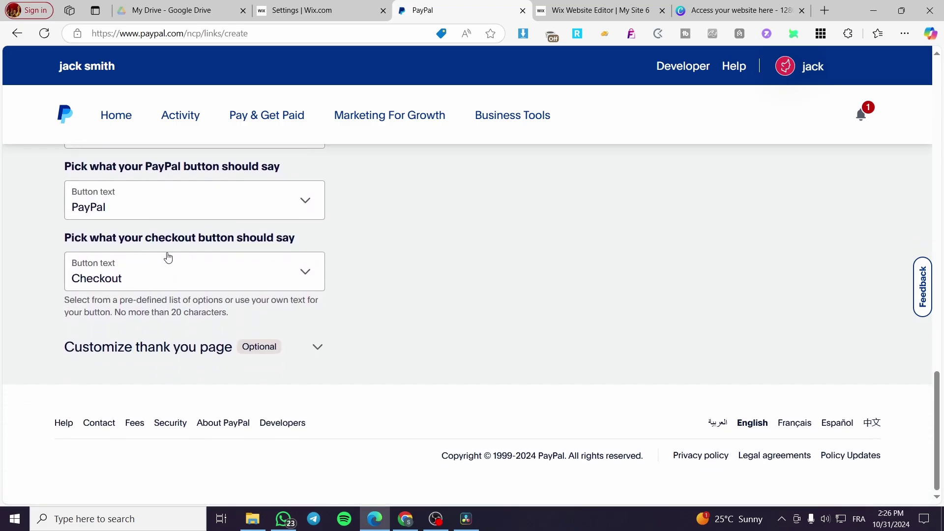
scroll(167, 257, "up", 1)
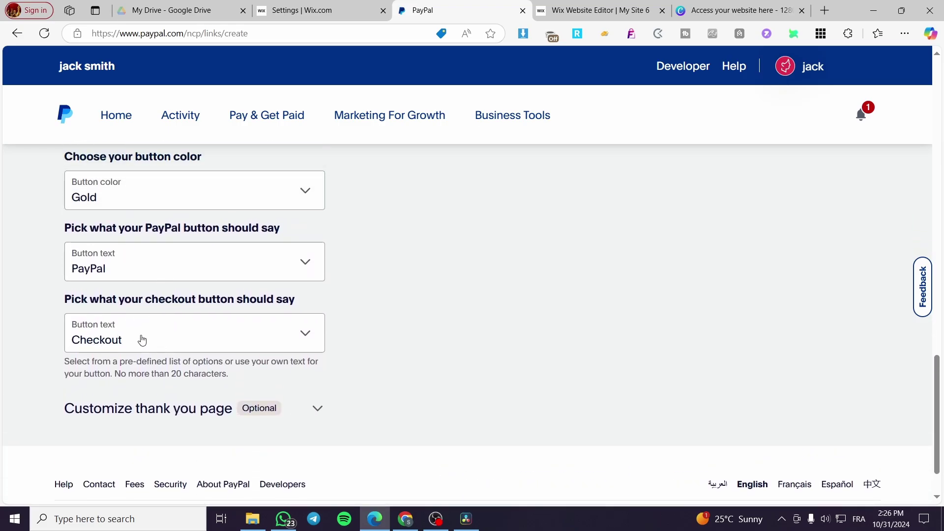
scroll(567, 306, "up", 15)
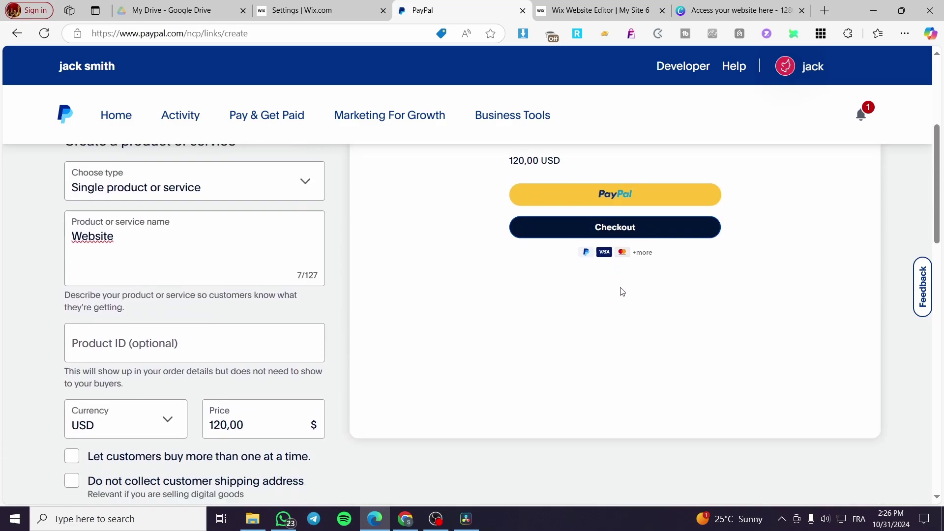
scroll(639, 304, "down", 15)
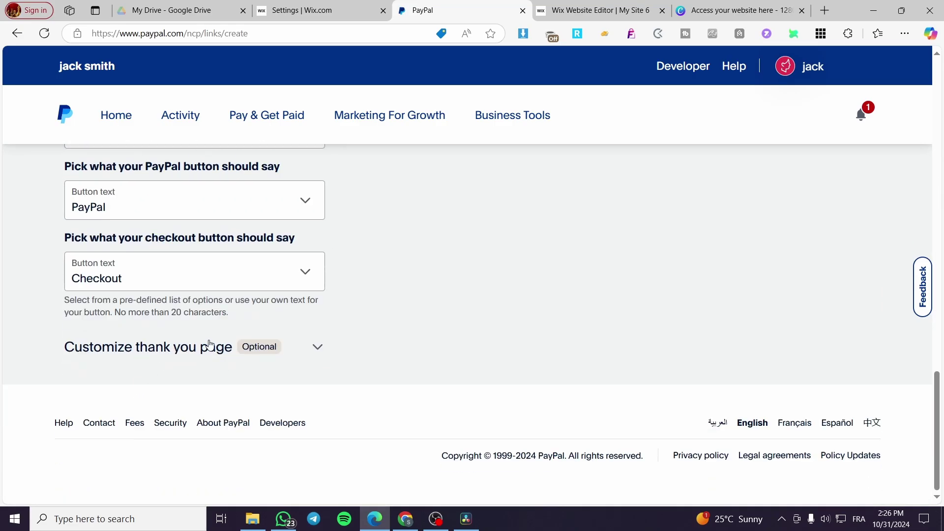
Expand the thank-you page settings and preview the Product, Checkout and Thank You pages.
left_click(209, 344)
scroll(523, 270, "down", 3)
scroll(596, 295, "up", 10)
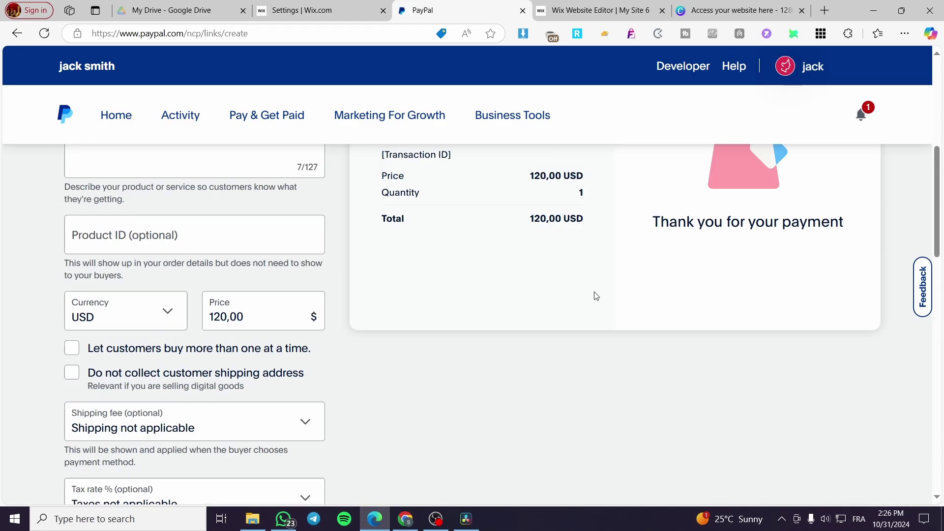
scroll(599, 284, "up", 5)
left_click(637, 299)
left_click(575, 292)
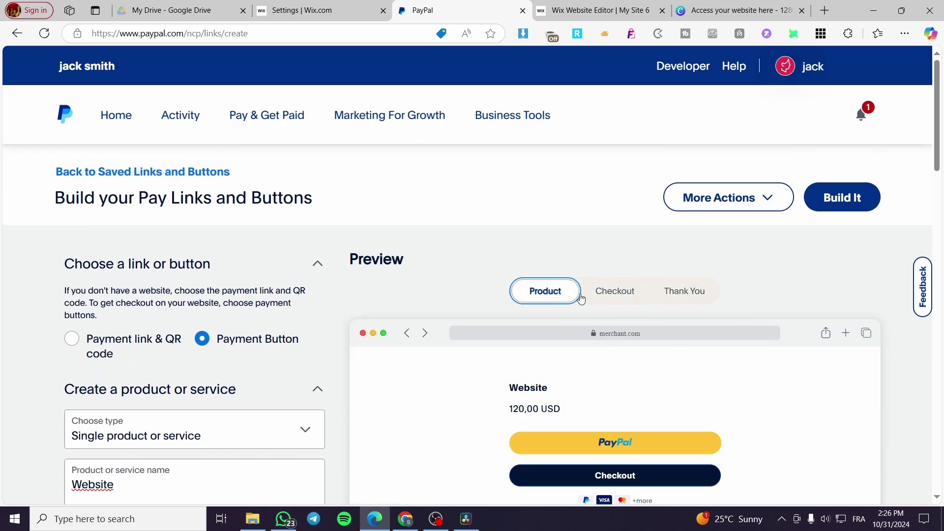
left_click(611, 295)
left_click(696, 286)
scroll(841, 185, "down", 1)
scroll(855, 192, "up", 1)
Create the Website payment button, copy its stacked-buttons HTML code, and return to the Wix editor.
left_click(857, 206)
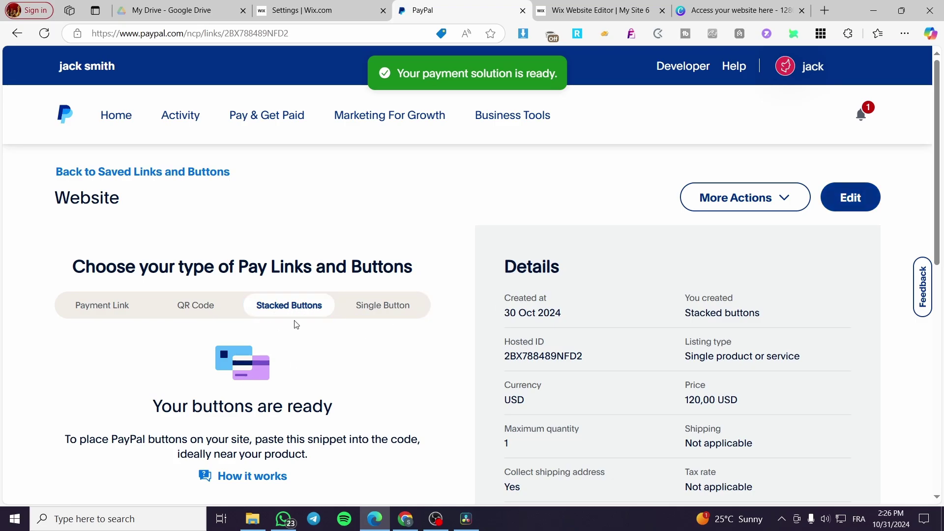
scroll(297, 322, "down", 1)
scroll(837, 288, "up", 1)
scroll(196, 301, "down", 6)
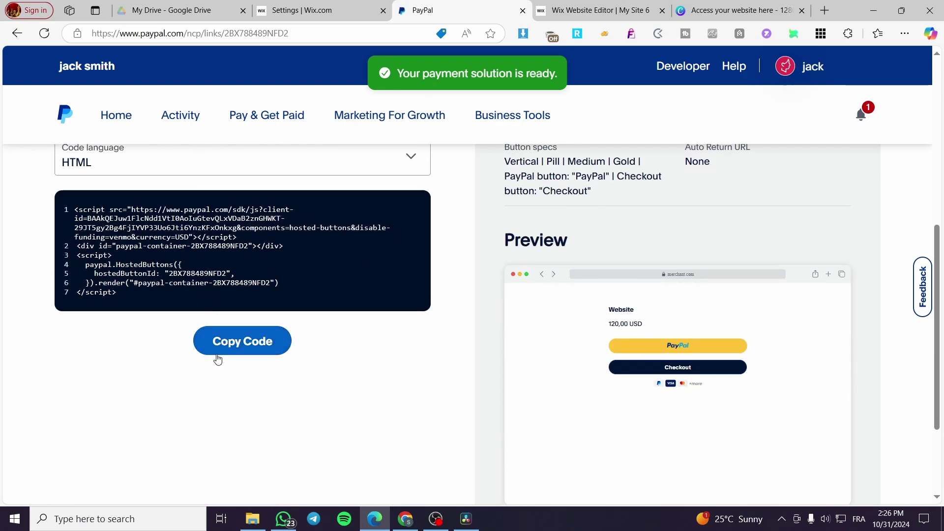
scroll(217, 356, "up", 2)
scroll(670, 396, "down", 2)
left_click(255, 344)
left_click(597, 11)
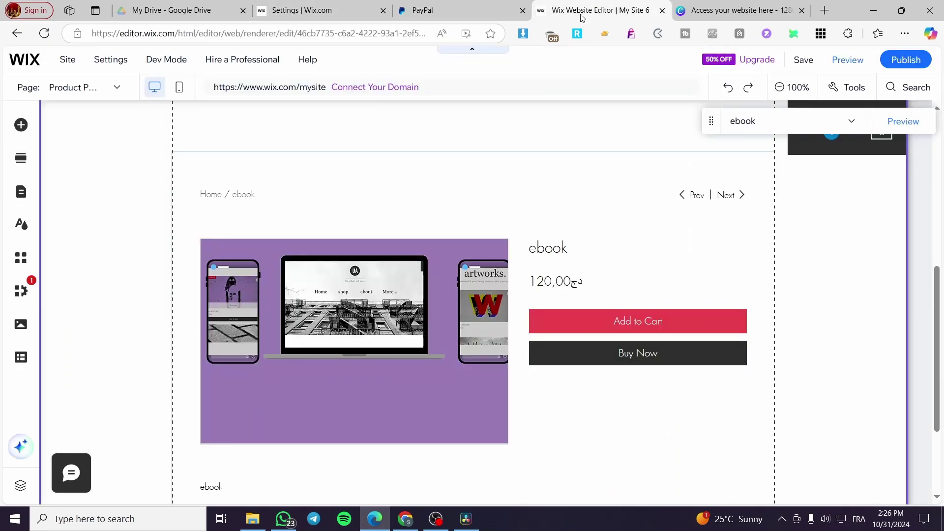
Add an Embed HTML element to the ebook page, paste the PayPal code and update it.
left_click(18, 126)
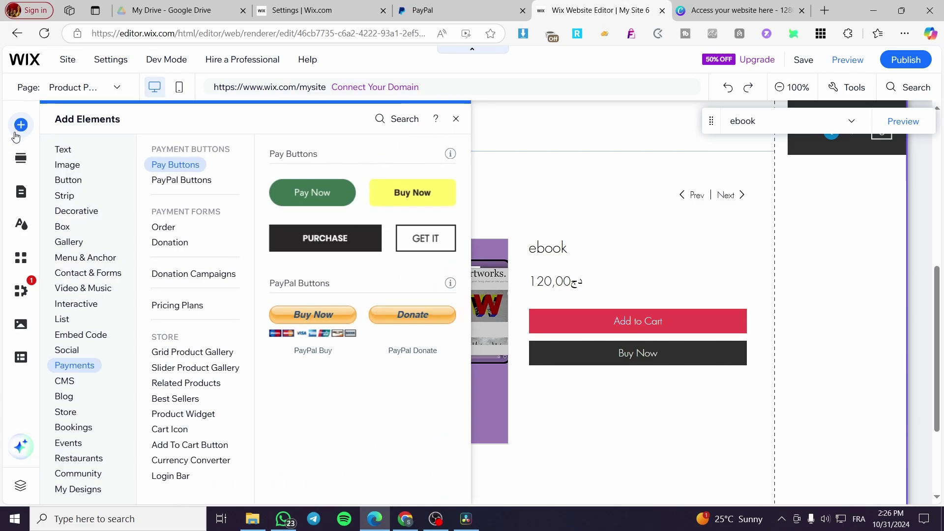
left_click(79, 213)
left_click(88, 289)
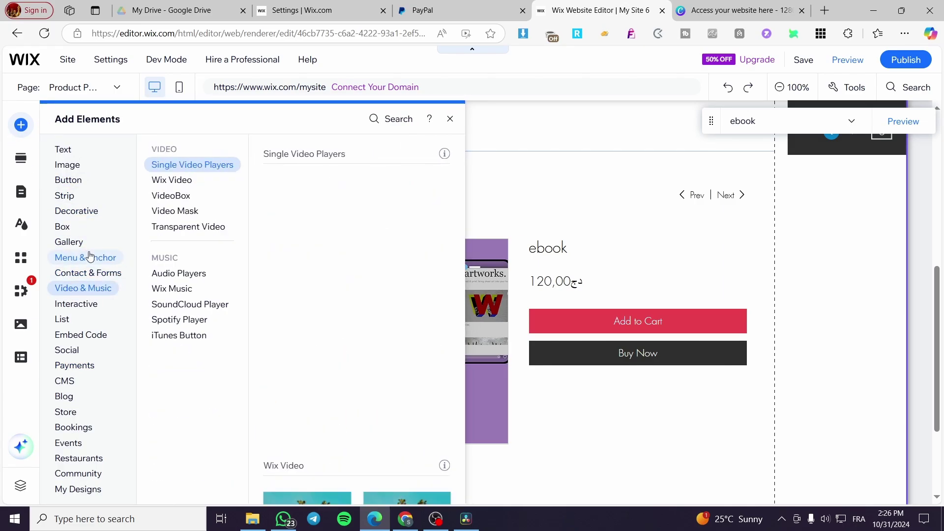
left_click(89, 258)
left_click(75, 365)
left_click(81, 334)
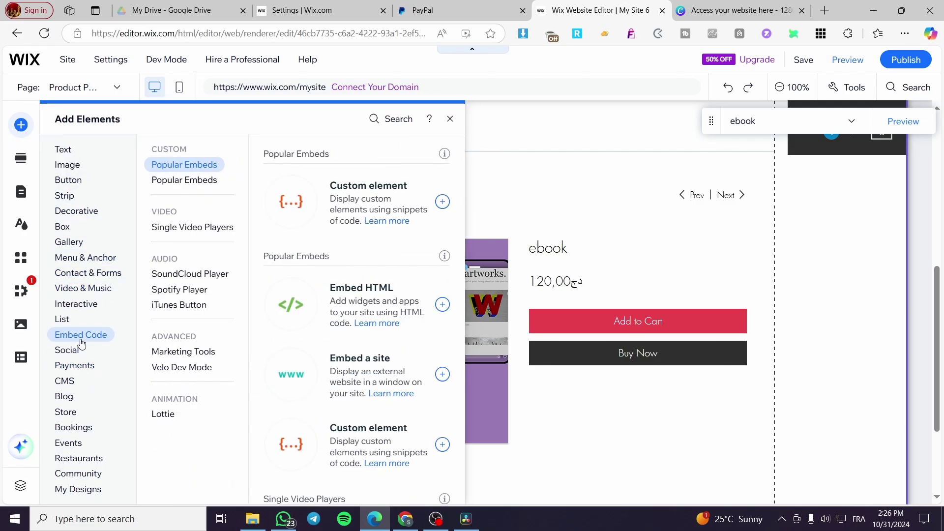
left_click(370, 303)
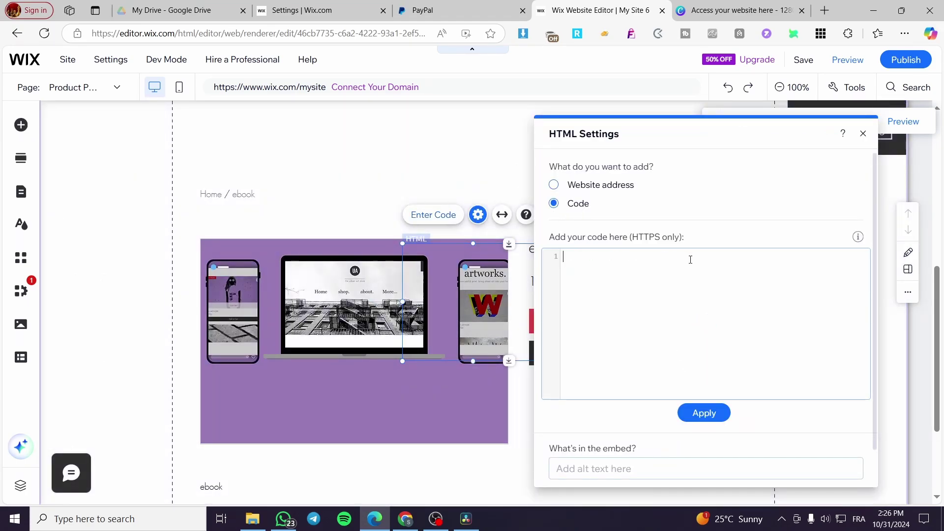
key("ctrl+v")
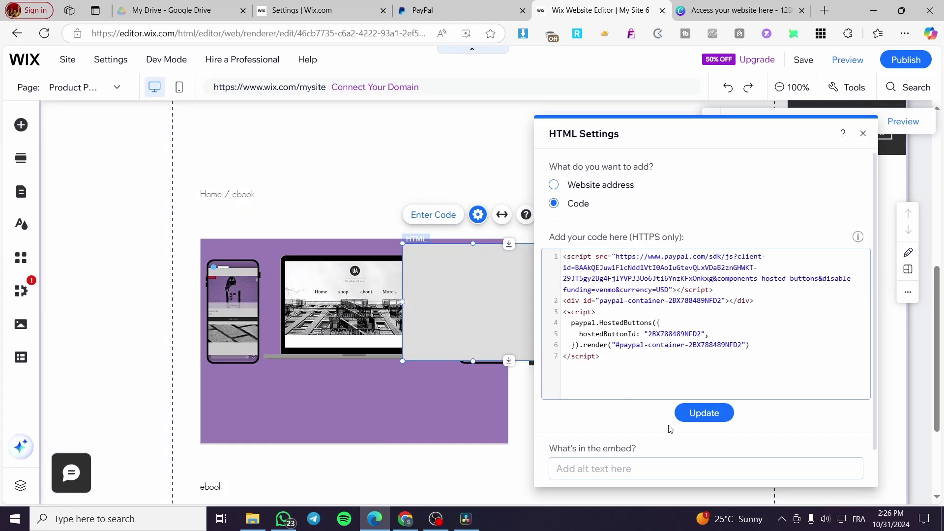
left_click(683, 416)
left_click(863, 133)
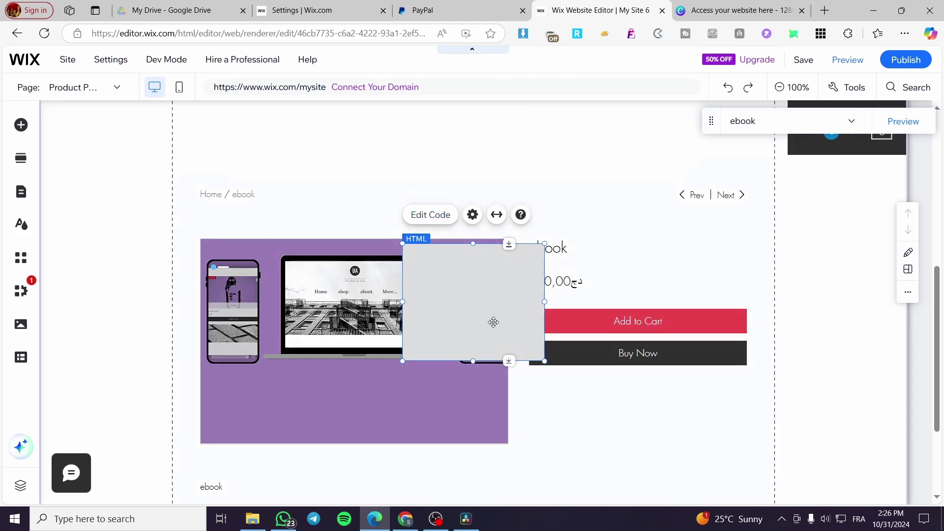
Move the PayPal HTML box below Buy Now and widen and heighten it to show all buttons.
left_click_drag(493, 320, 768, 436)
scroll(755, 411, "down", 3)
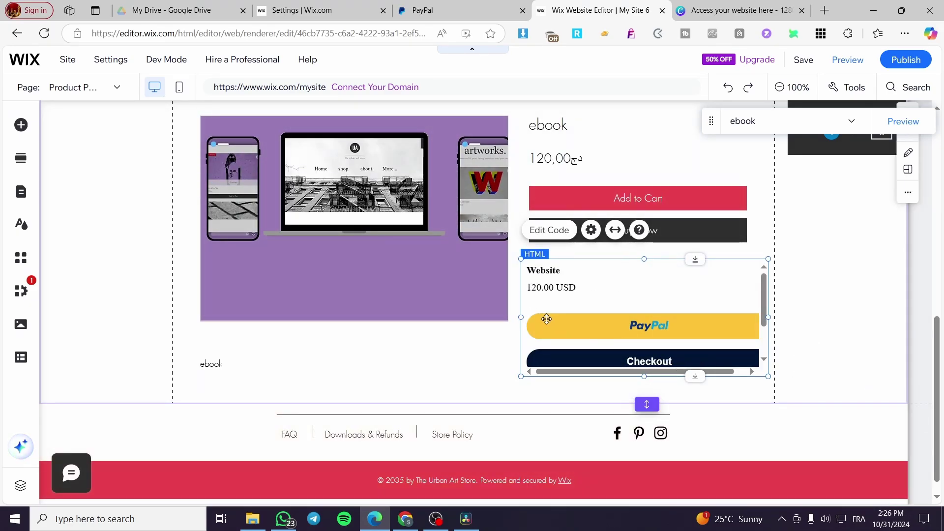
left_click_drag(520, 317, 508, 317)
left_click_drag(767, 317, 807, 317)
left_click_drag(657, 376, 655, 424)
scroll(720, 339, "down", 1)
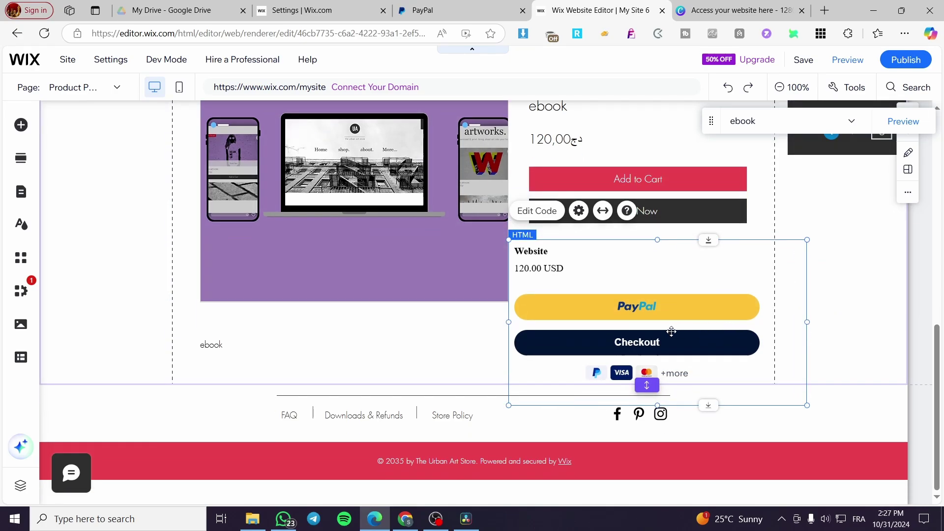
left_click_drag(661, 304, 671, 287)
left_click(827, 321)
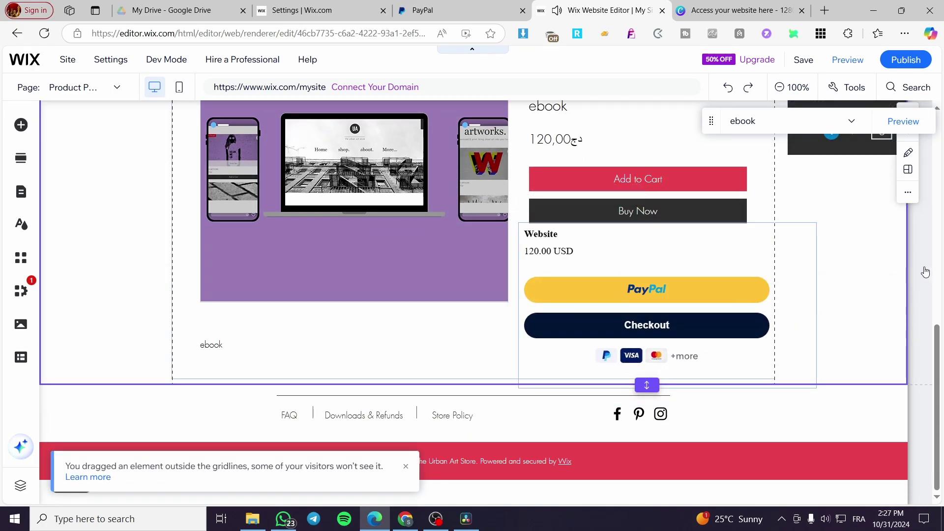
Select the product page widget and scroll to check the PayPal block beneath Buy Now.
left_click(769, 194)
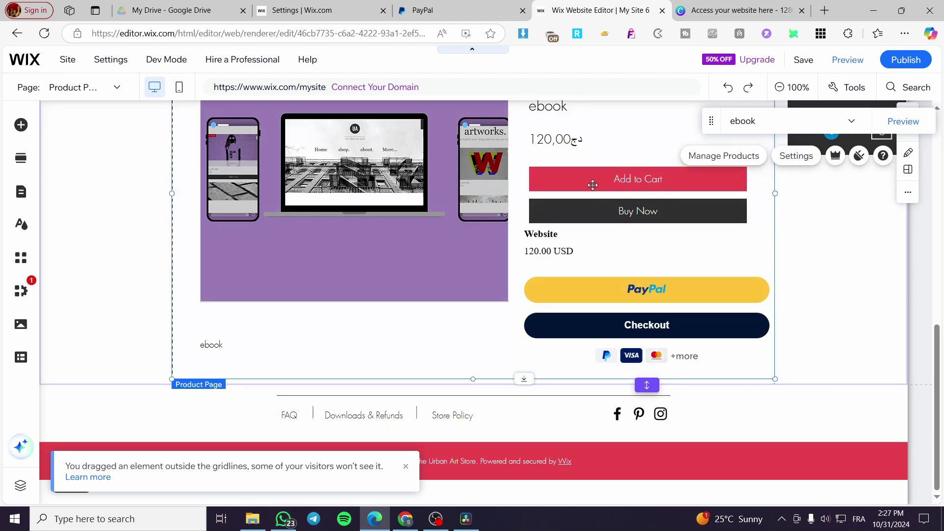
scroll(389, 189, "up", 2)
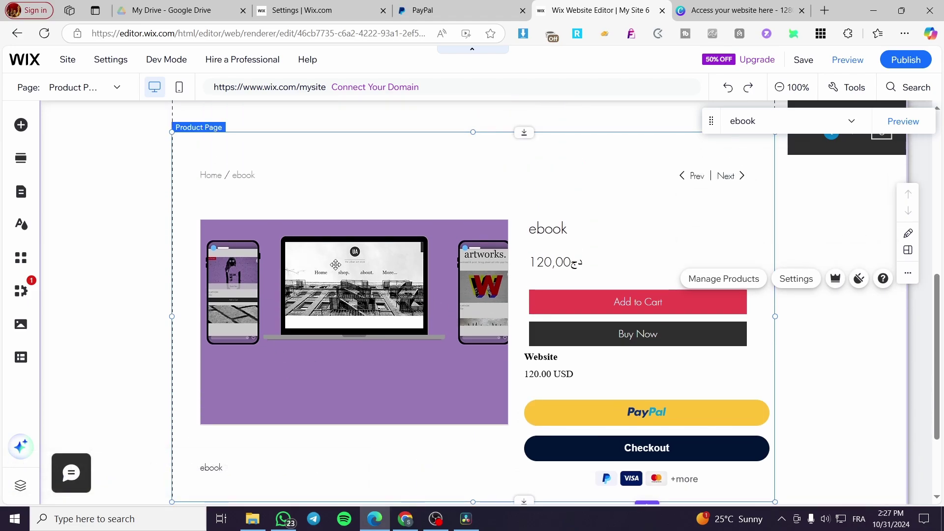
scroll(590, 308, "down", 2)
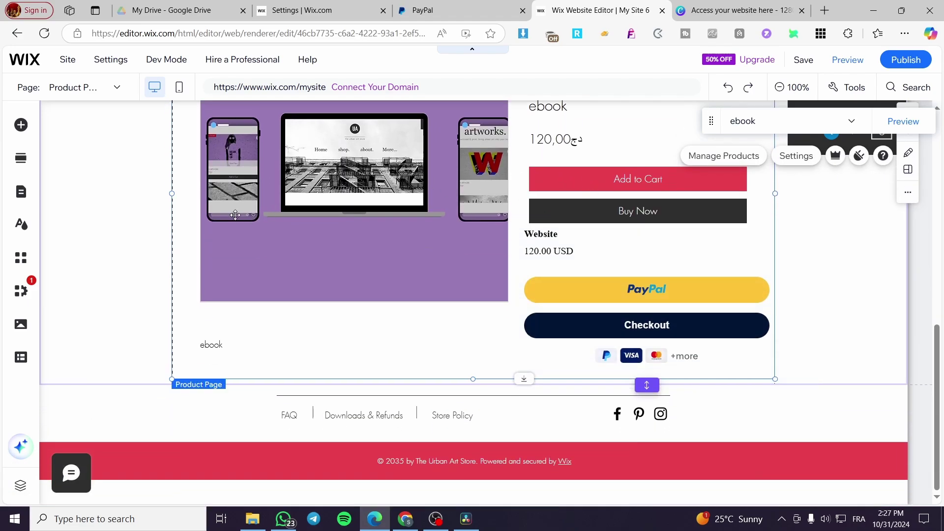
scroll(235, 214, "up", 4)
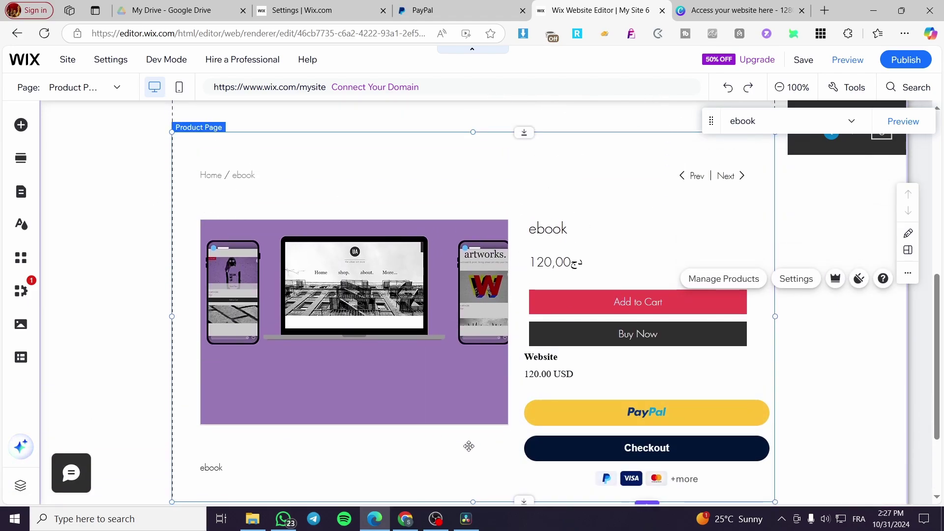
scroll(821, 402, "down", 2)
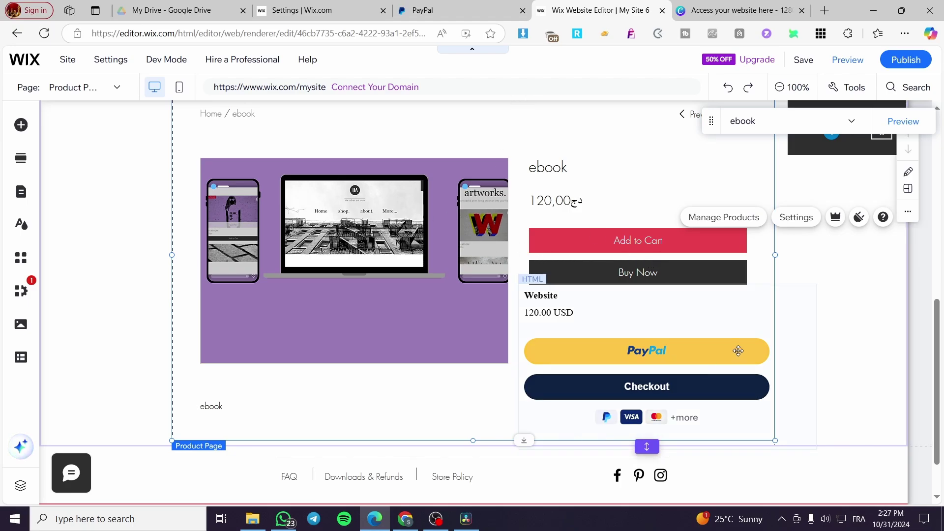
Compare the PayPal, Wix payment settings and Wix editor tabs, ending on the Website button's HTML snippet.
left_click(432, 11)
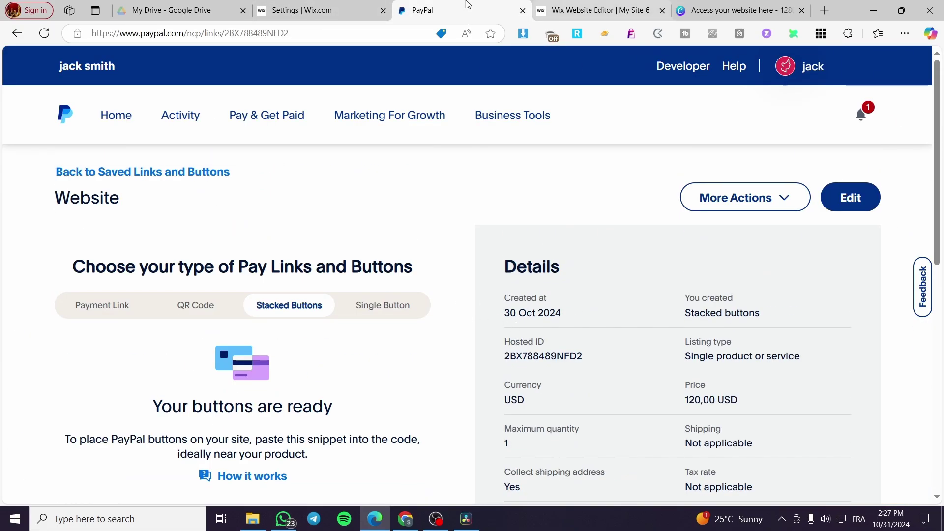
left_click(316, 11)
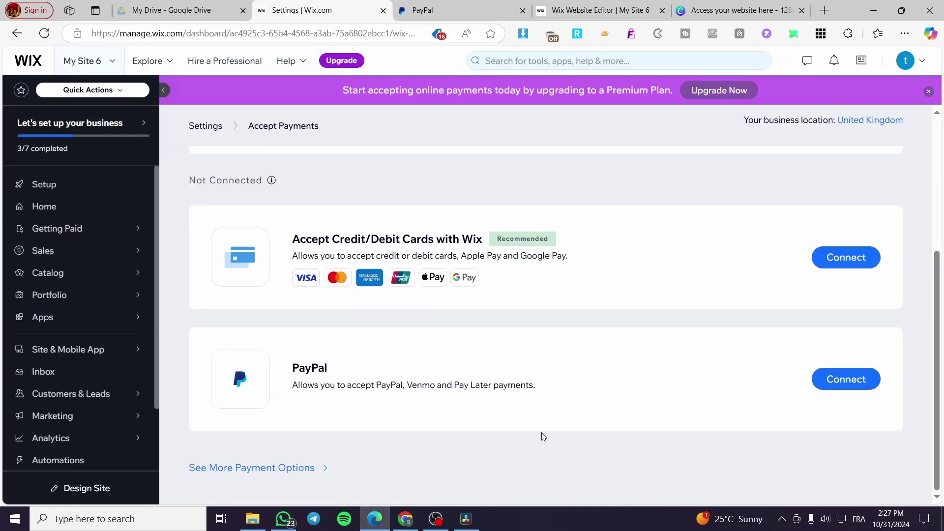
left_click(570, 9)
left_click(433, 10)
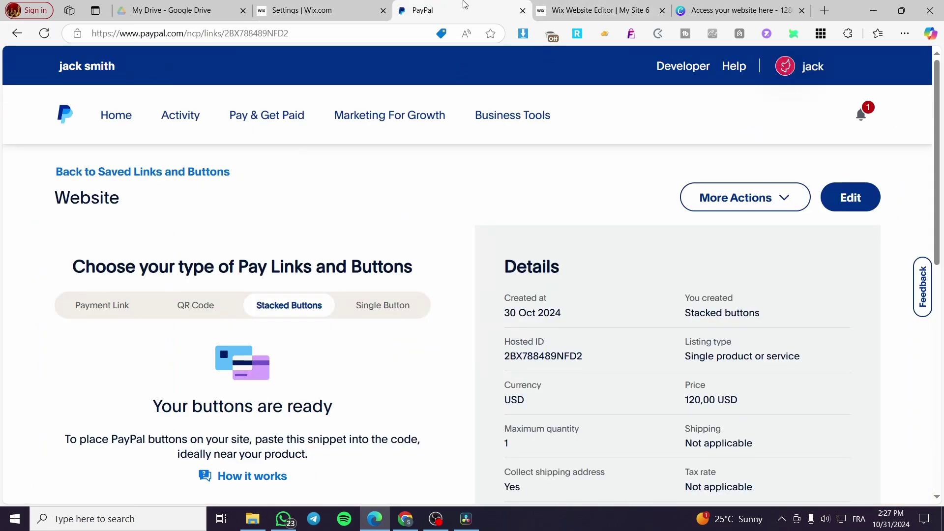
left_click(611, 8)
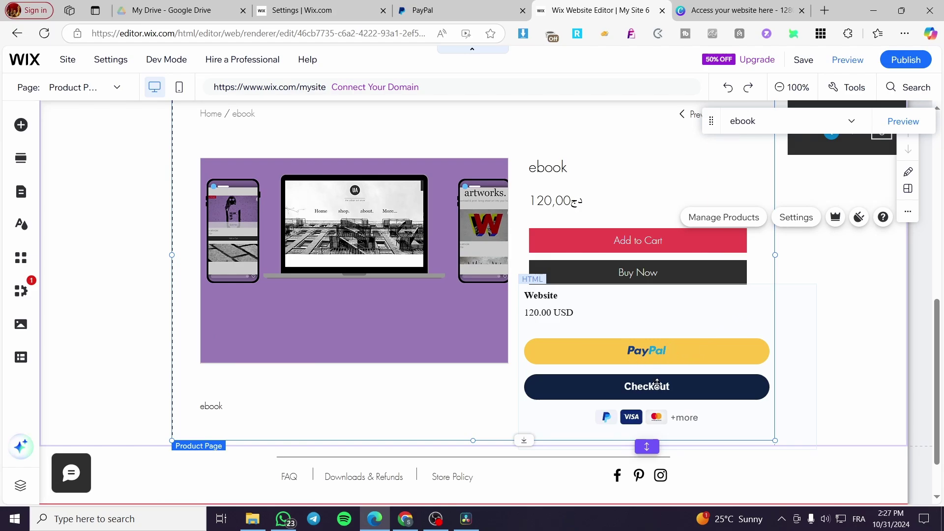
left_click(459, 10)
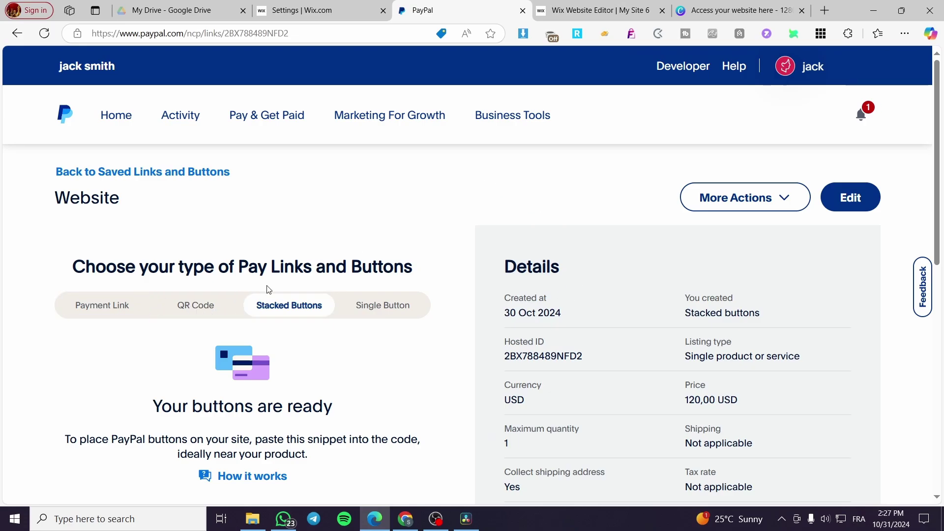
left_click(542, 7)
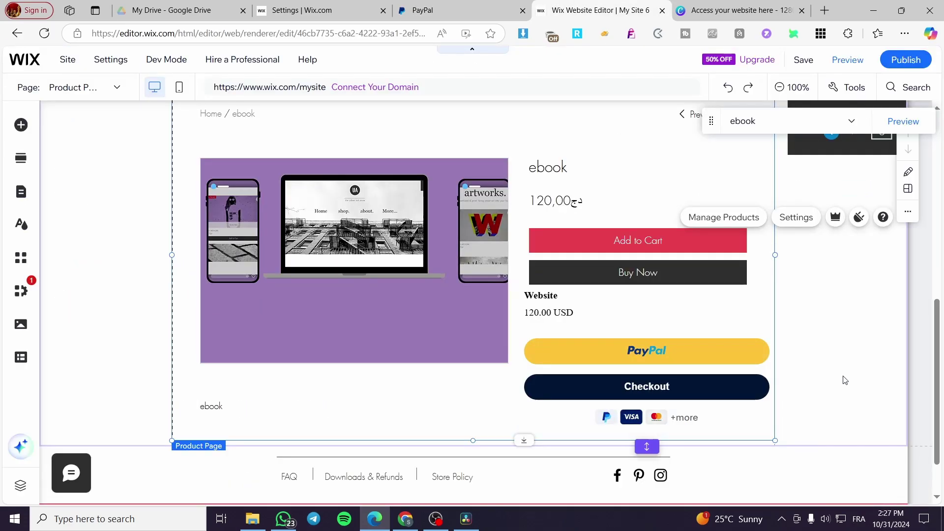
left_click(460, 10)
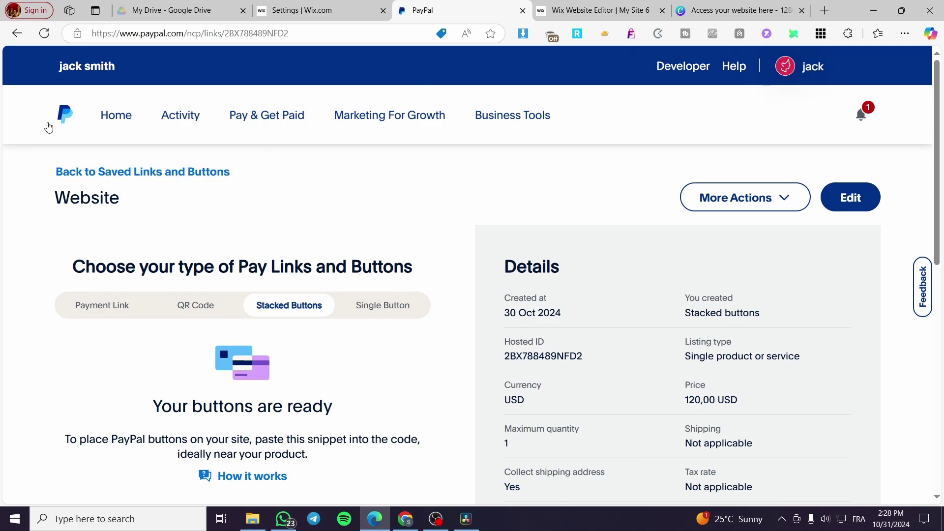
left_click(339, 6)
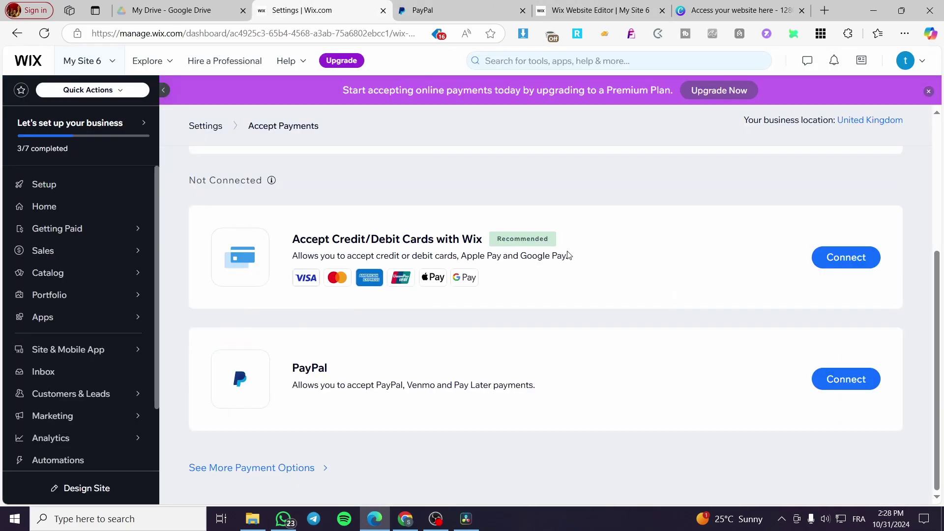
left_click(462, 9)
scroll(728, 343, "down", 2)
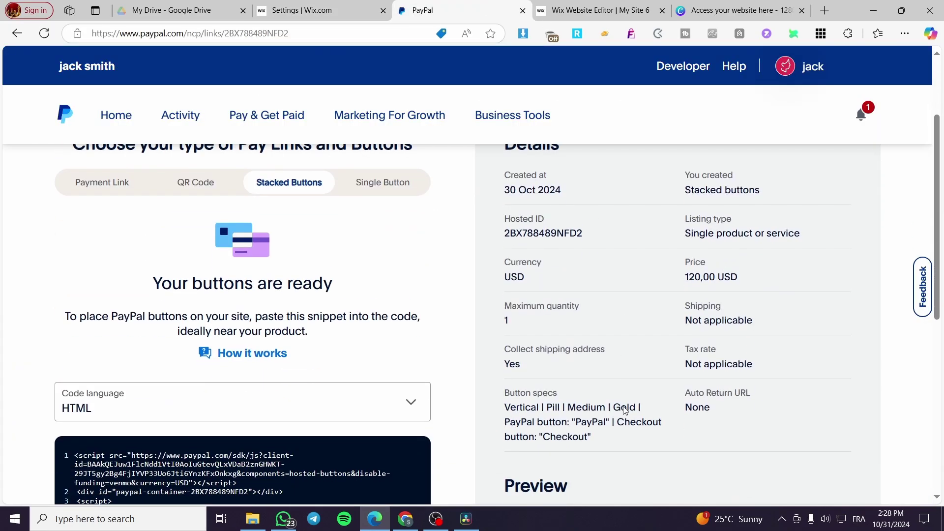